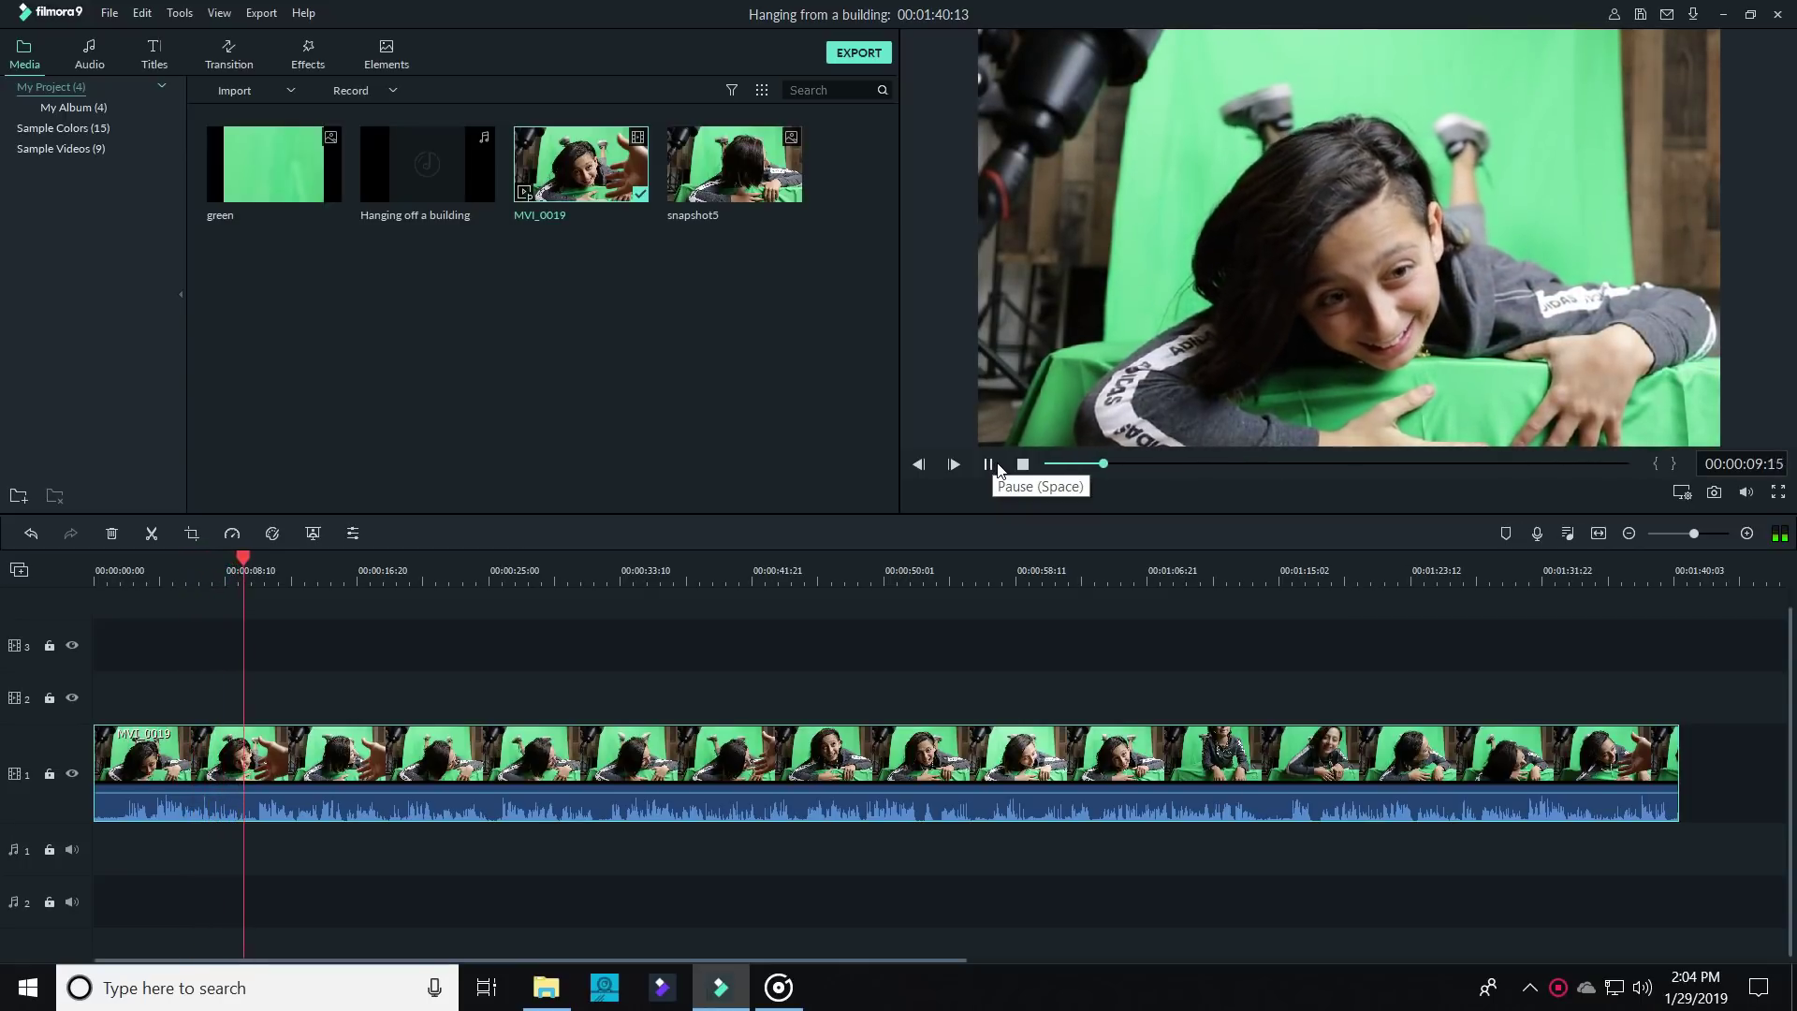
Step: Stop the green-screen clip on frame 01:19:13 and capture it as still image snapshot6
click(991, 465)
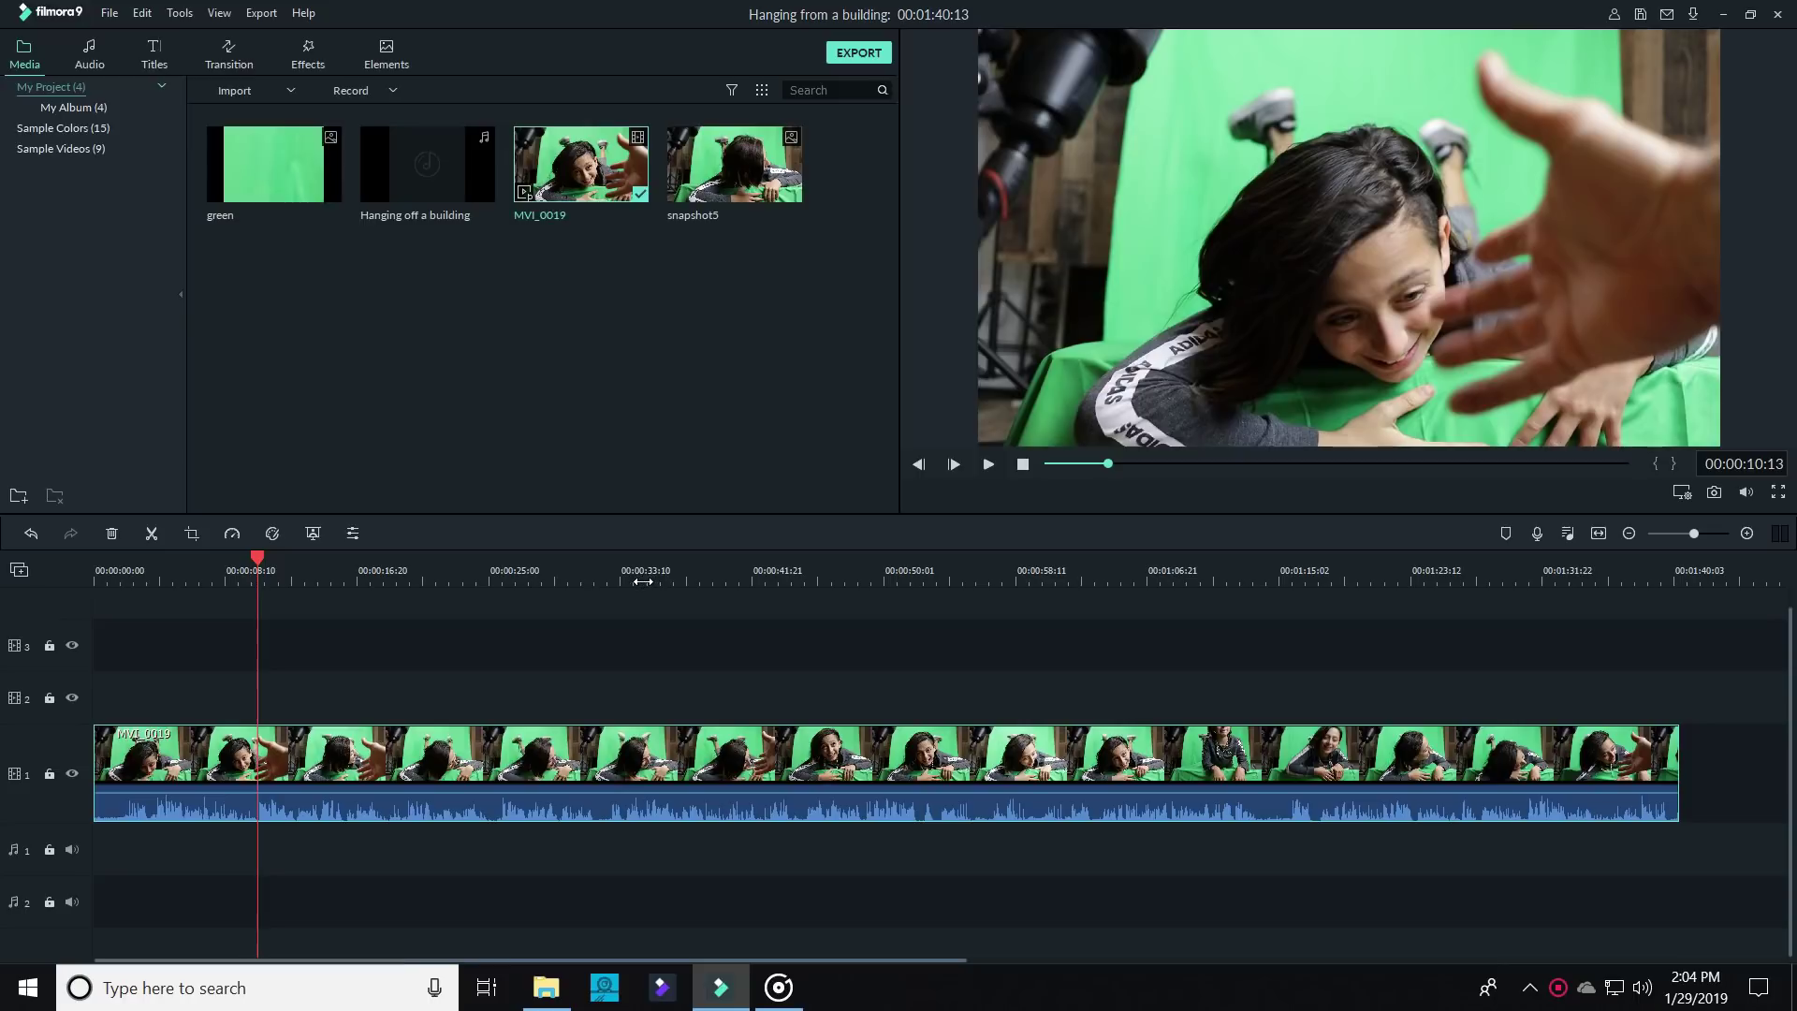
drag(644, 578, 1172, 573)
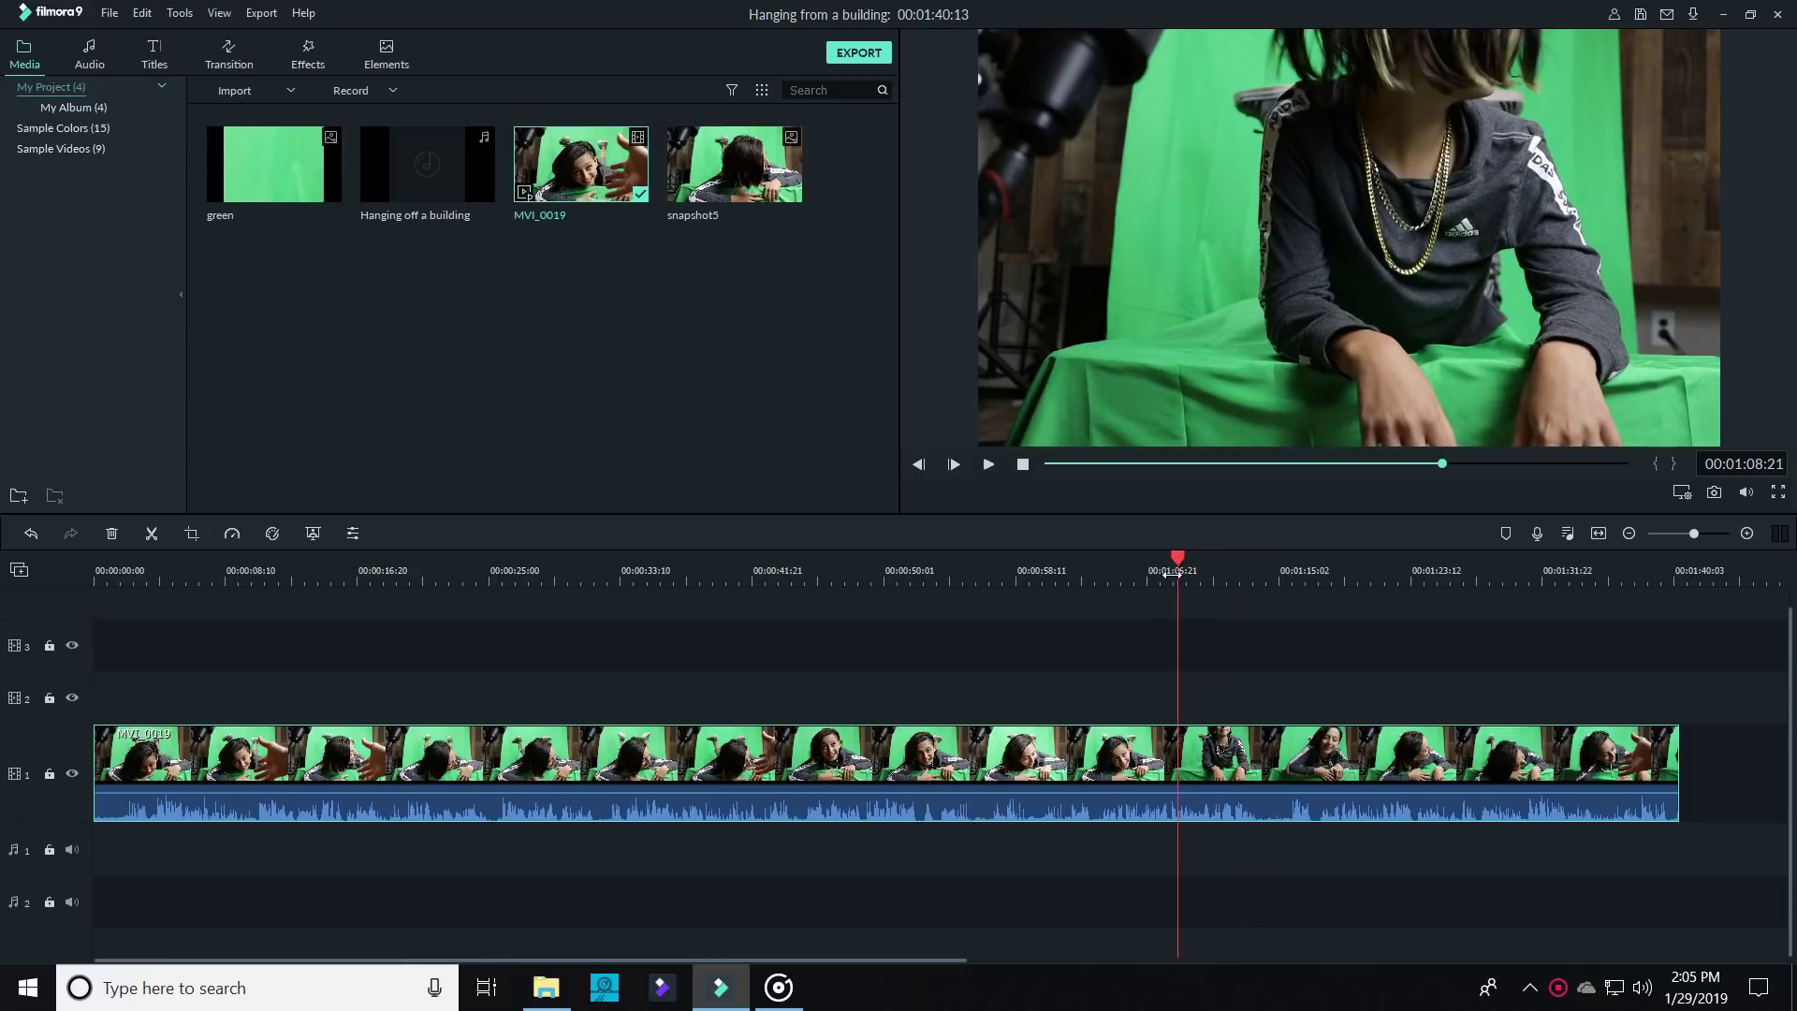
click(990, 464)
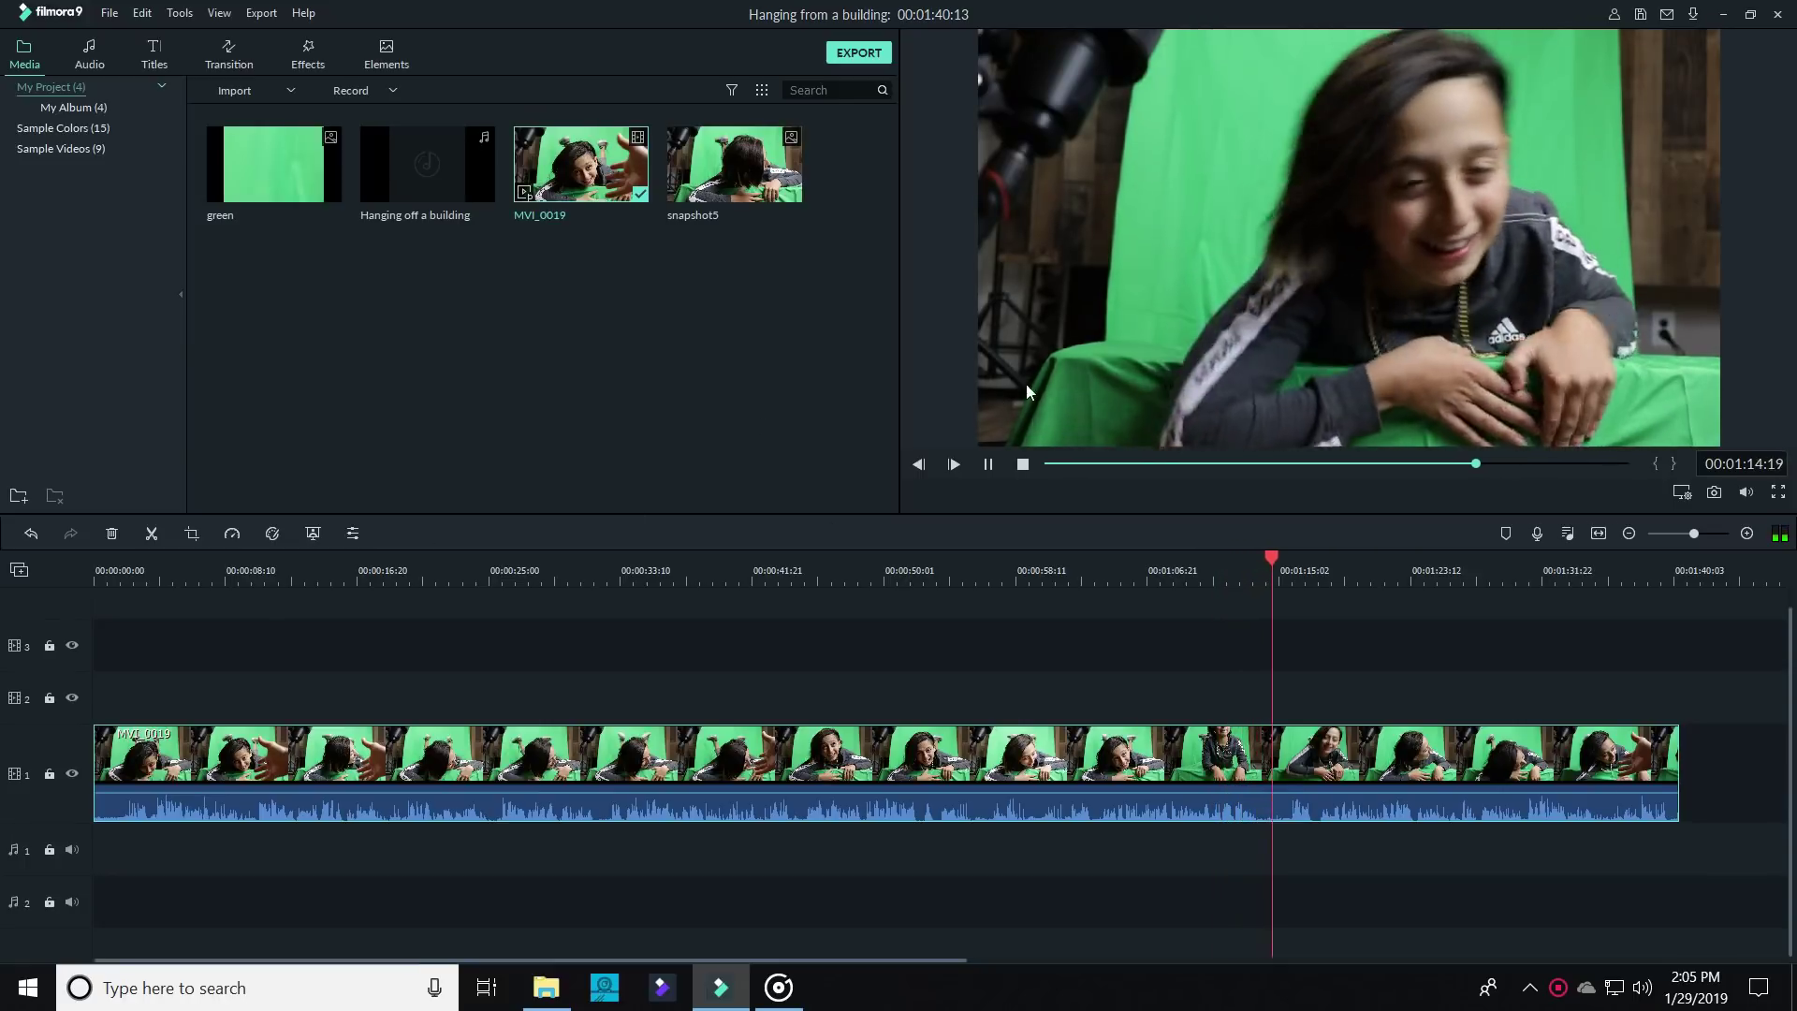
click(990, 464)
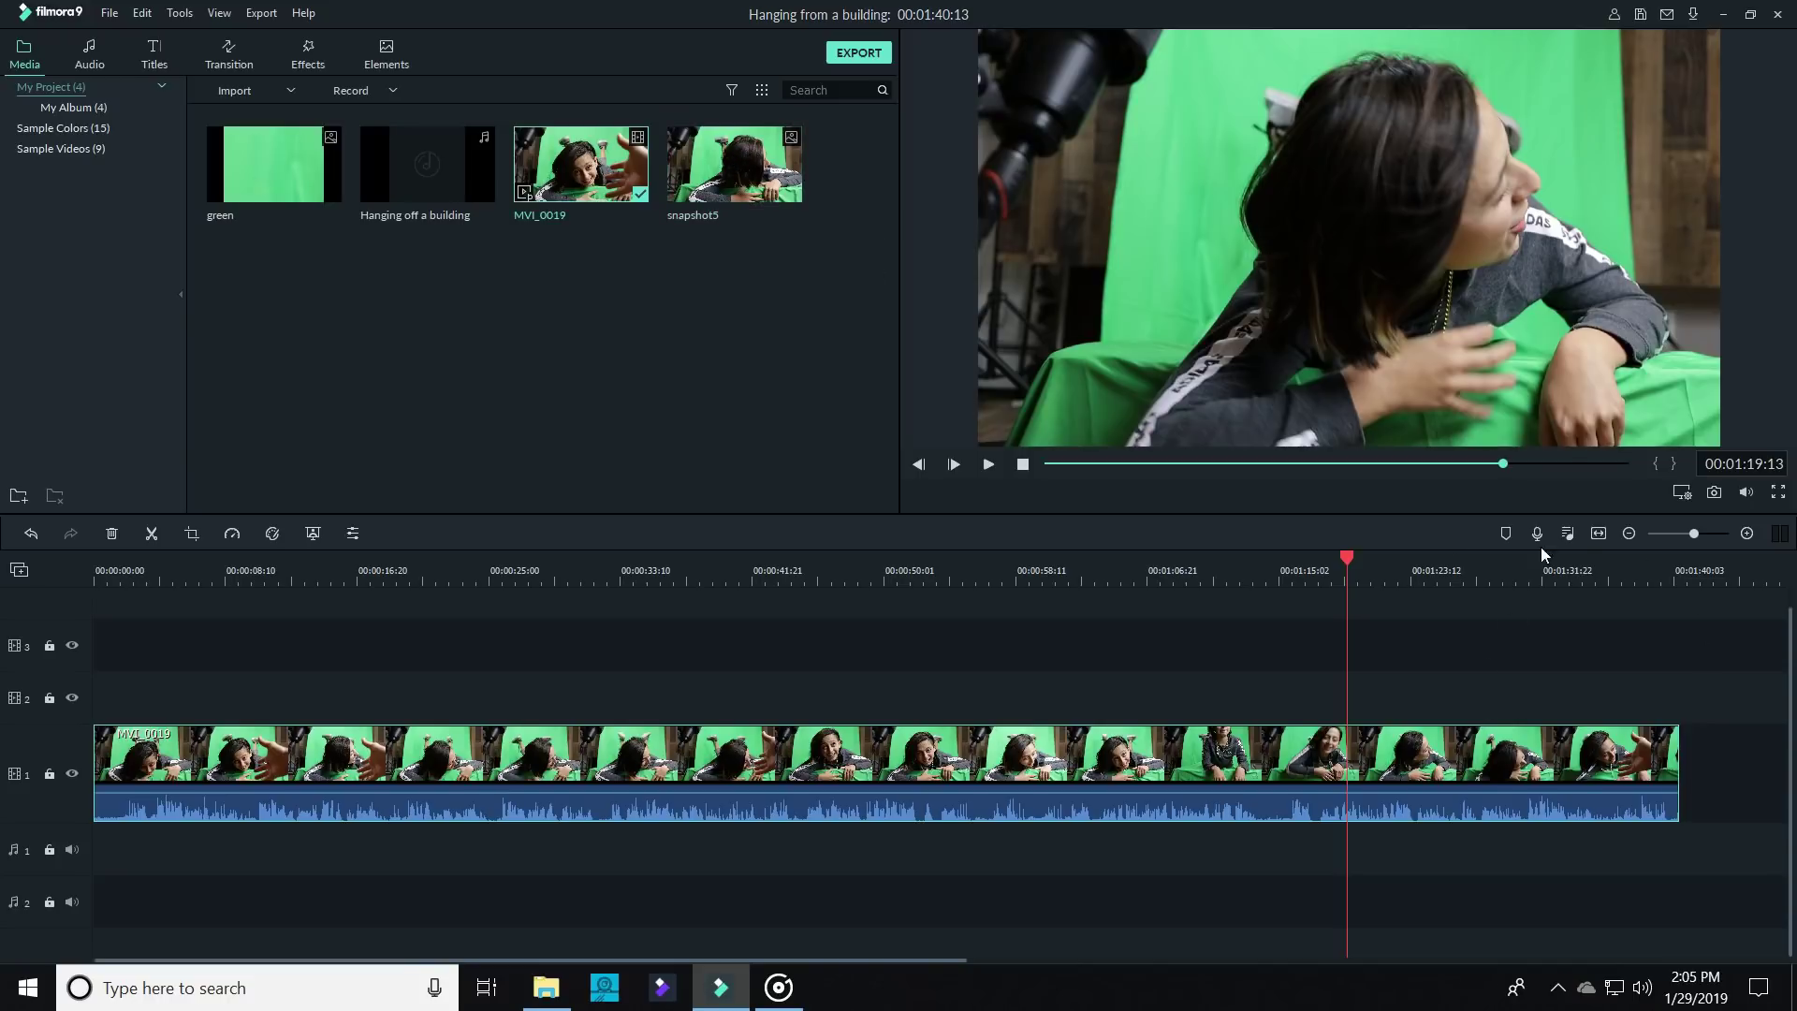
click(1706, 493)
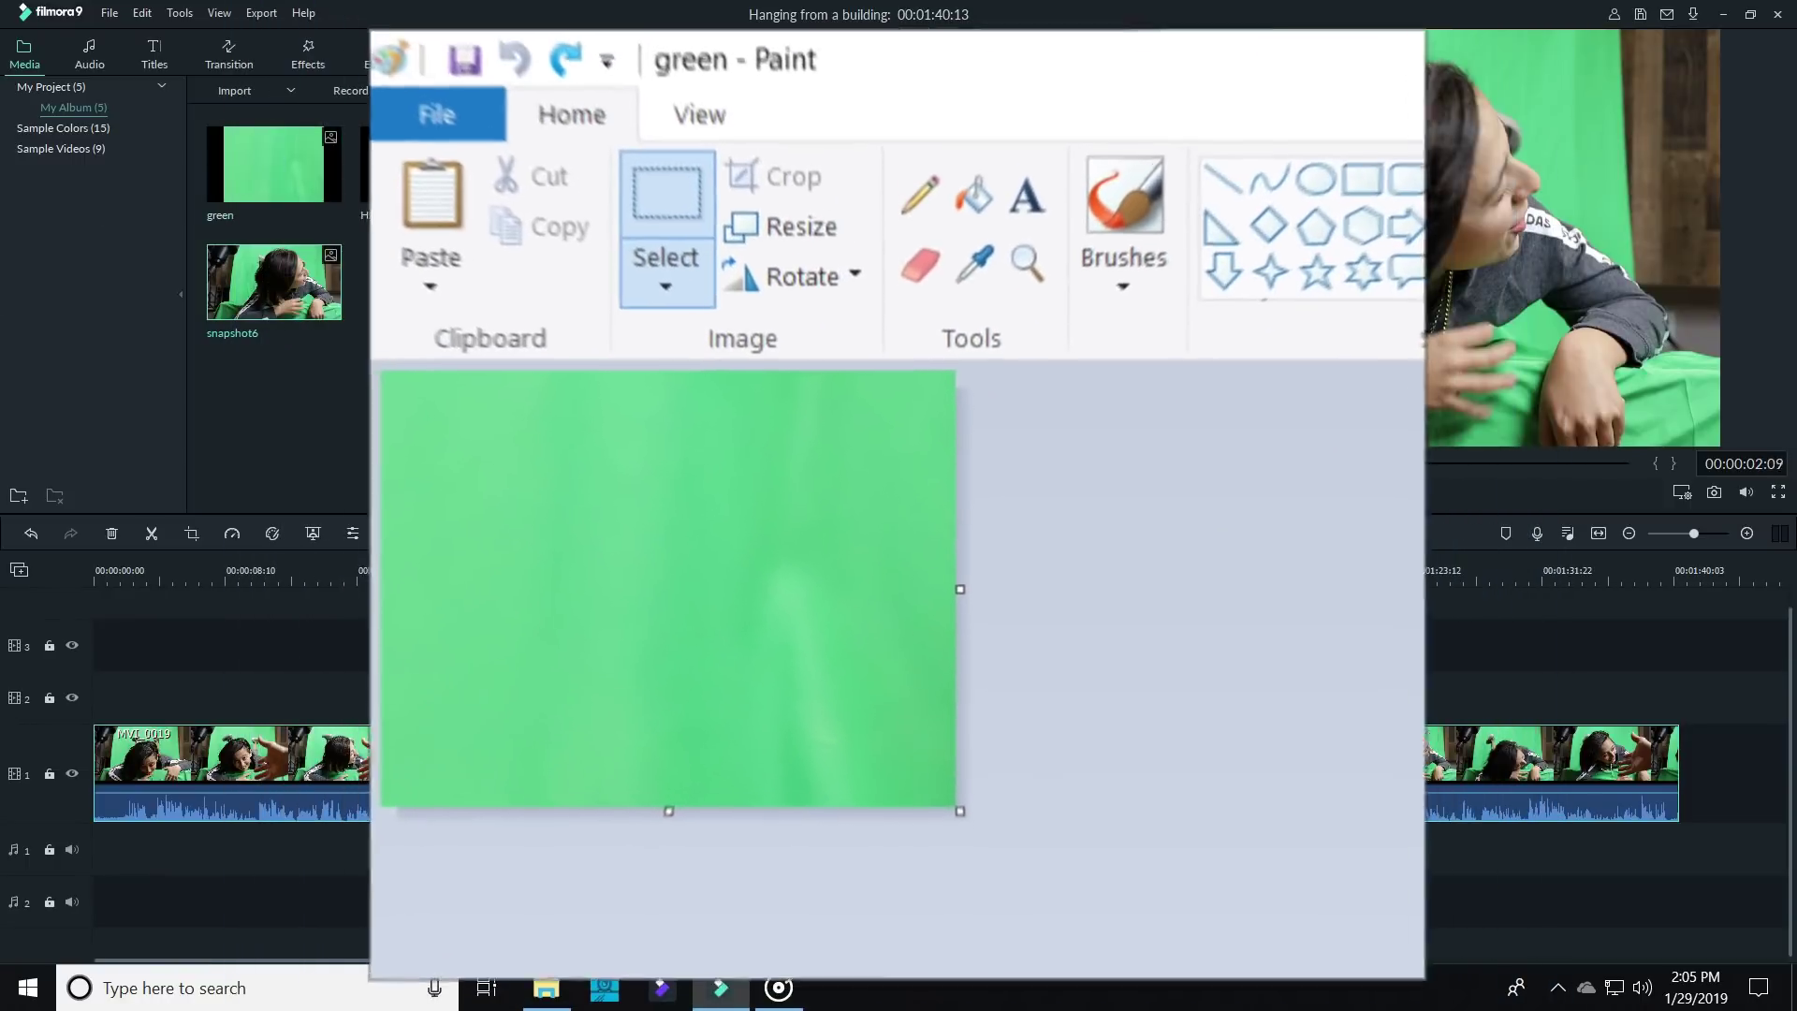
Step: Place the green image at the start of video track 2
mouse_move(271, 161)
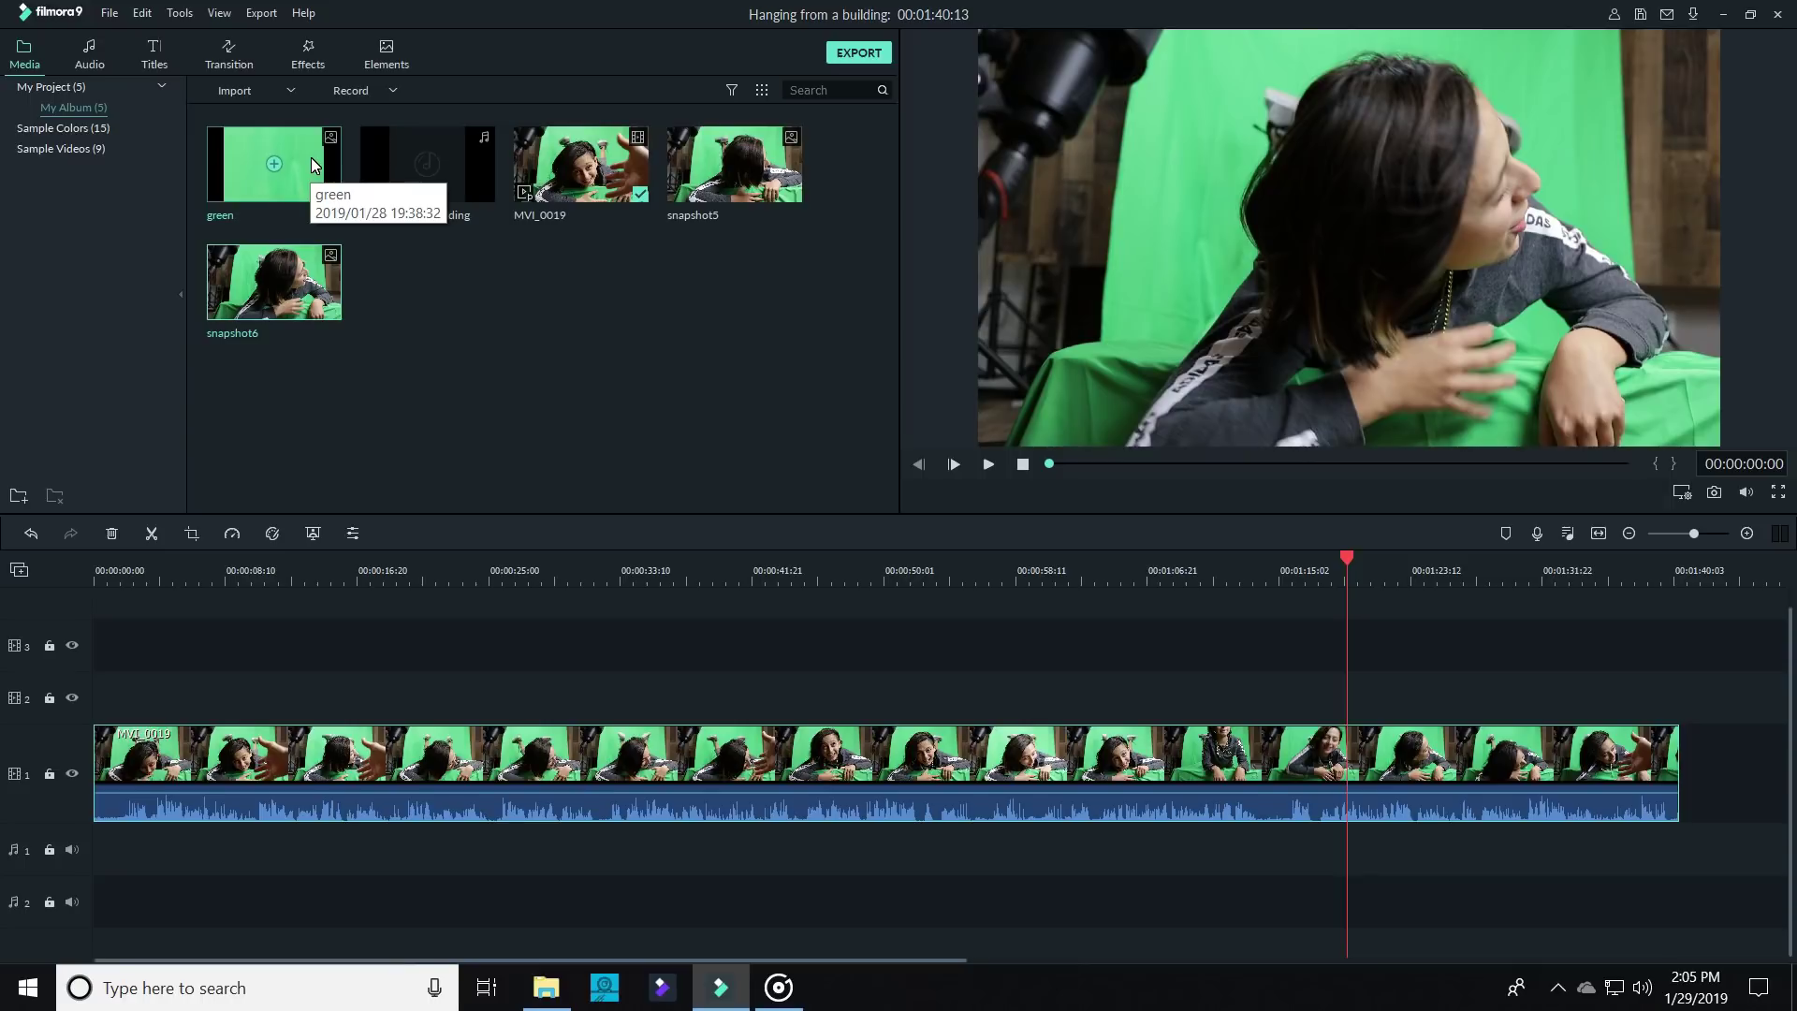
double_click(314, 166)
drag(269, 196, 103, 711)
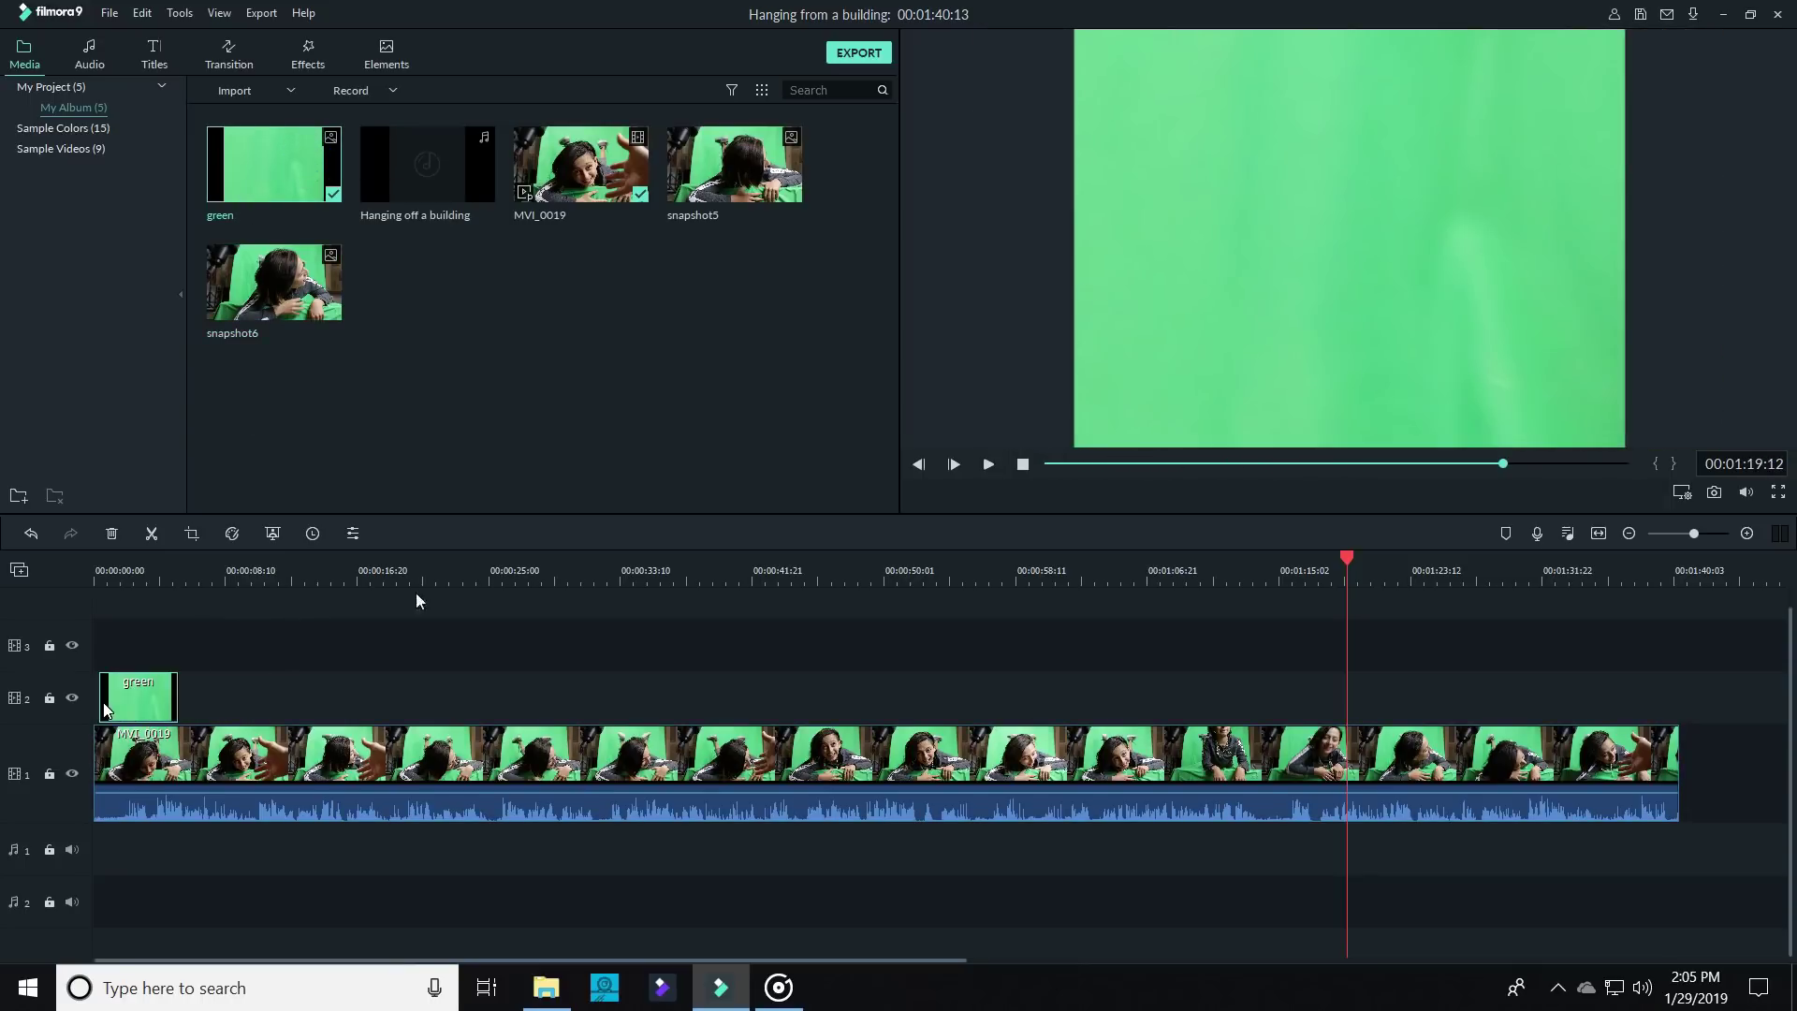
click(128, 572)
Step: Shift the green layer left and down and rotate it into a slanted edge
click(1346, 195)
double_click(1346, 195)
drag(1347, 195, 1183, 288)
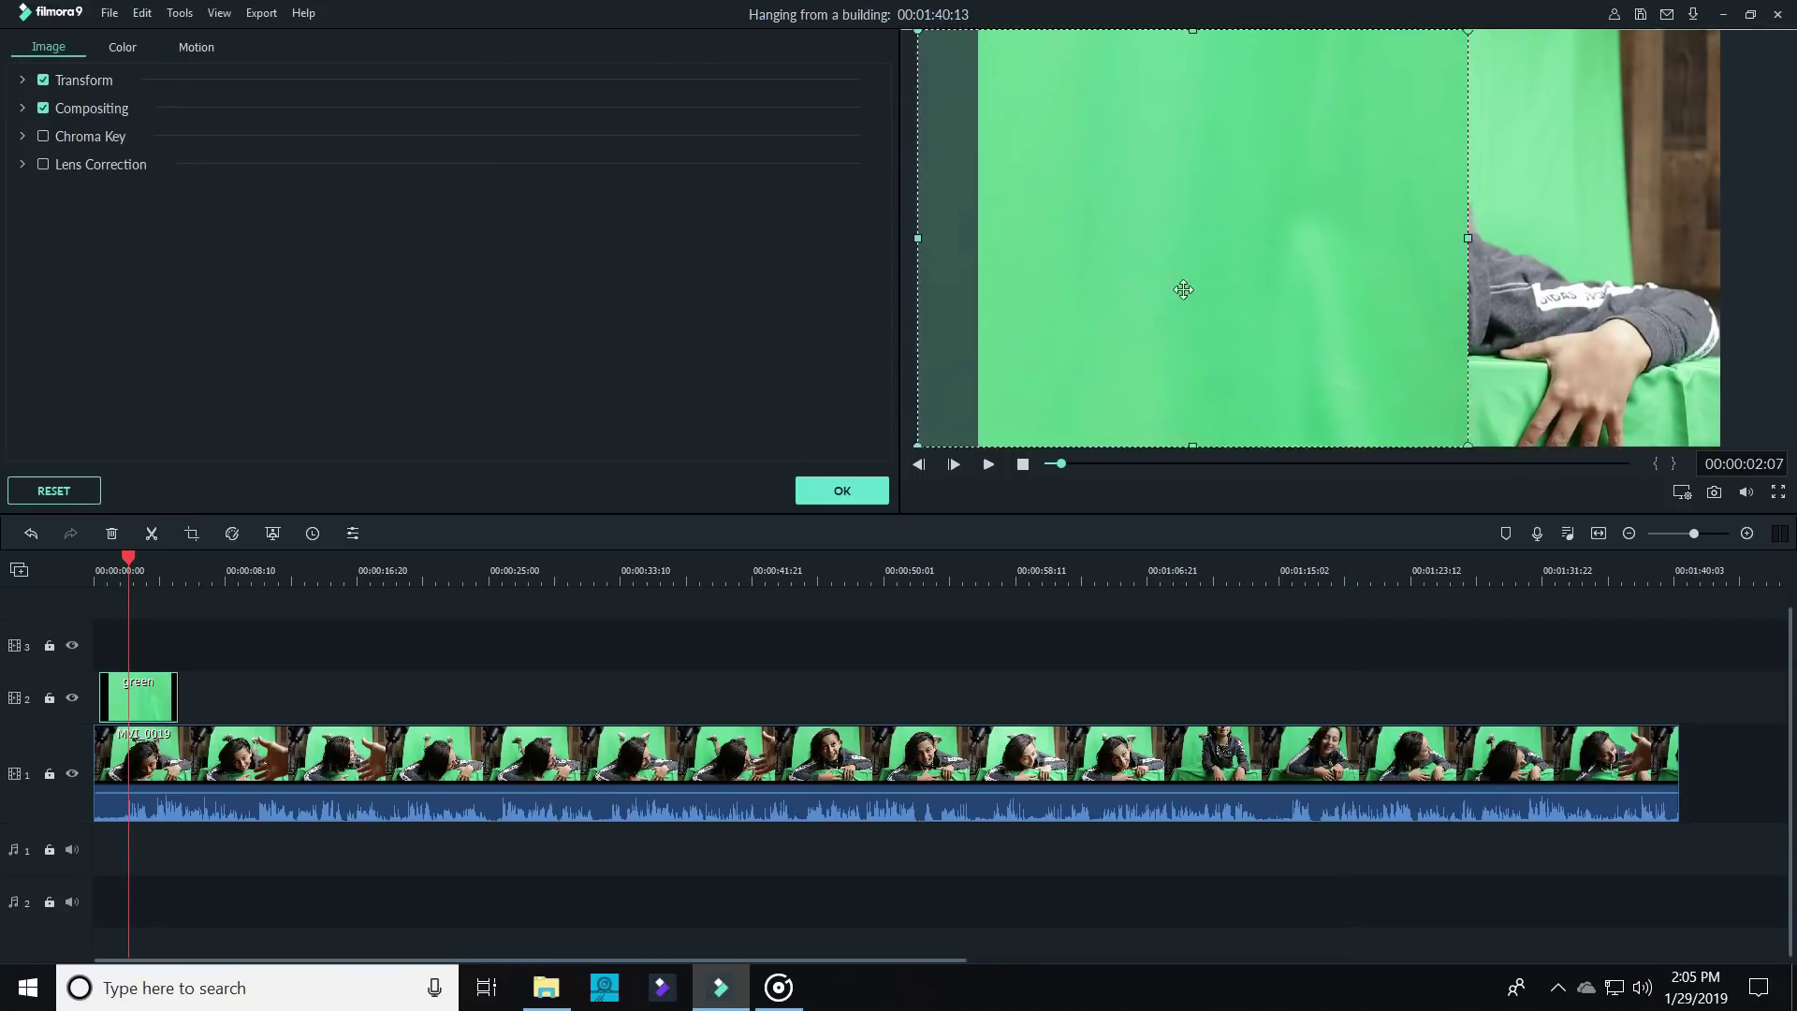
drag(1189, 102, 1155, 257)
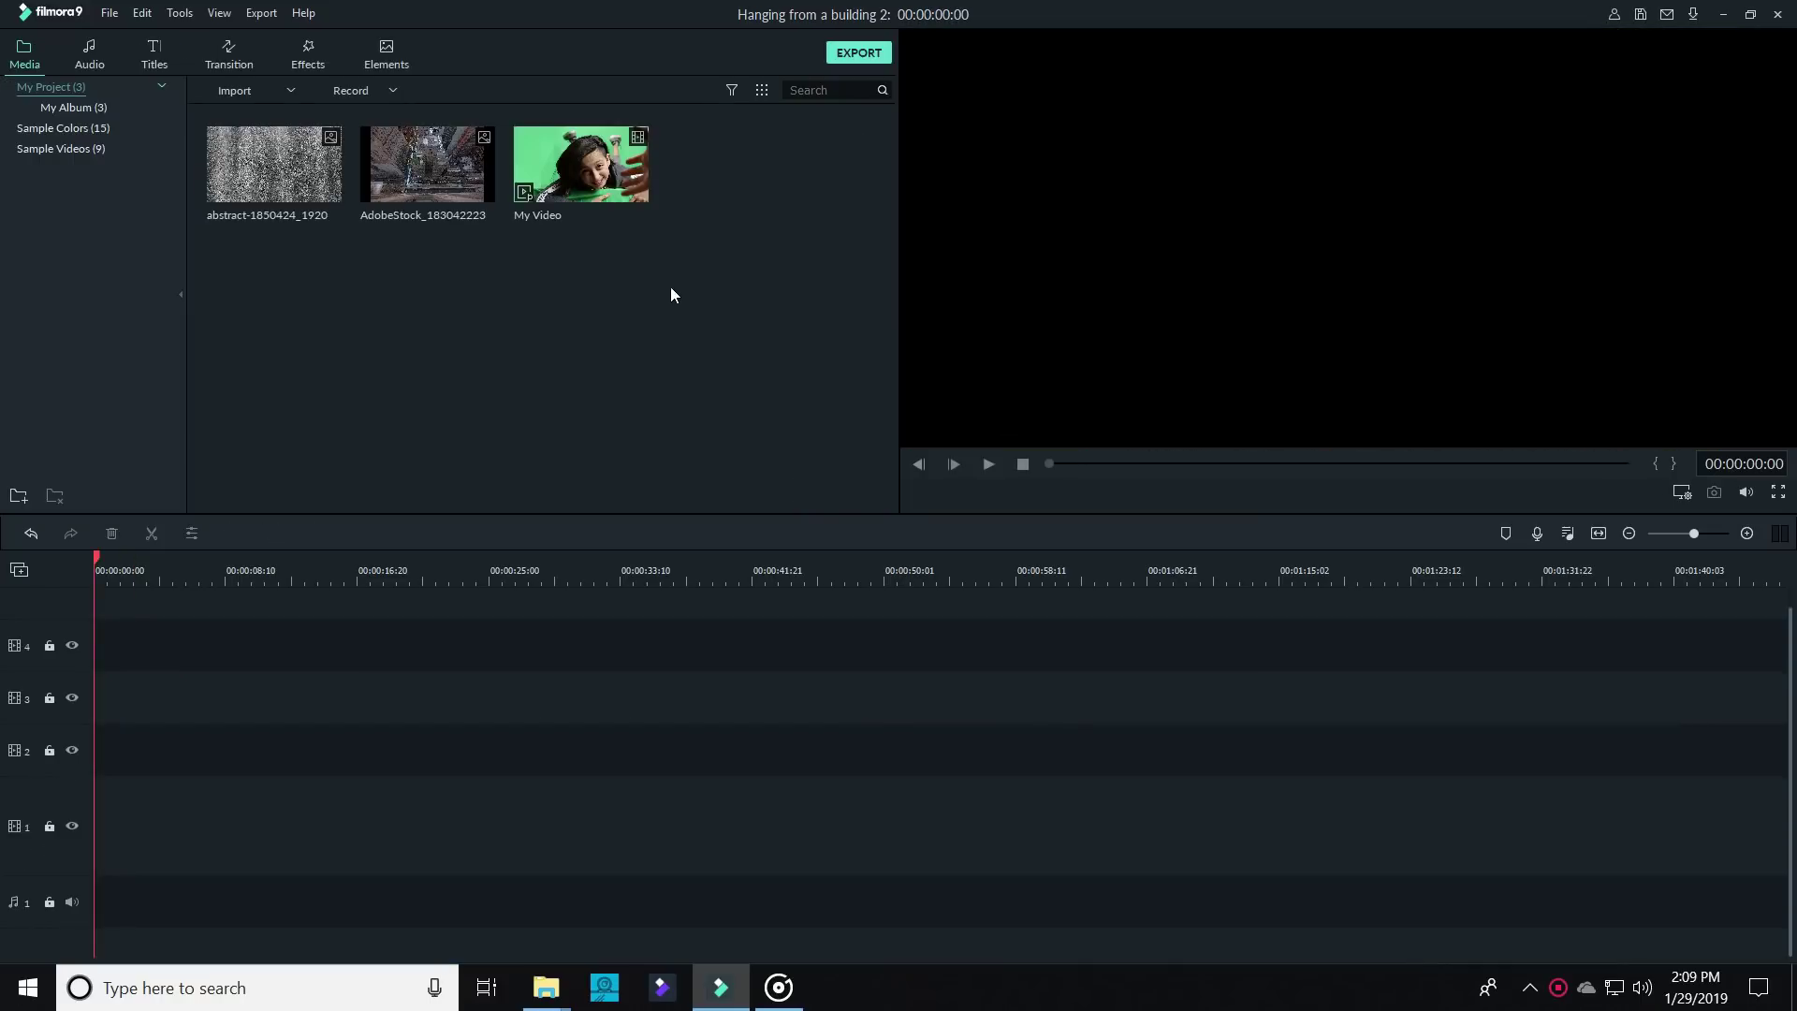
Step: Put the AdobeStock city clip on track 1 and extend it to about 1:39
drag(436, 178, 65, 844)
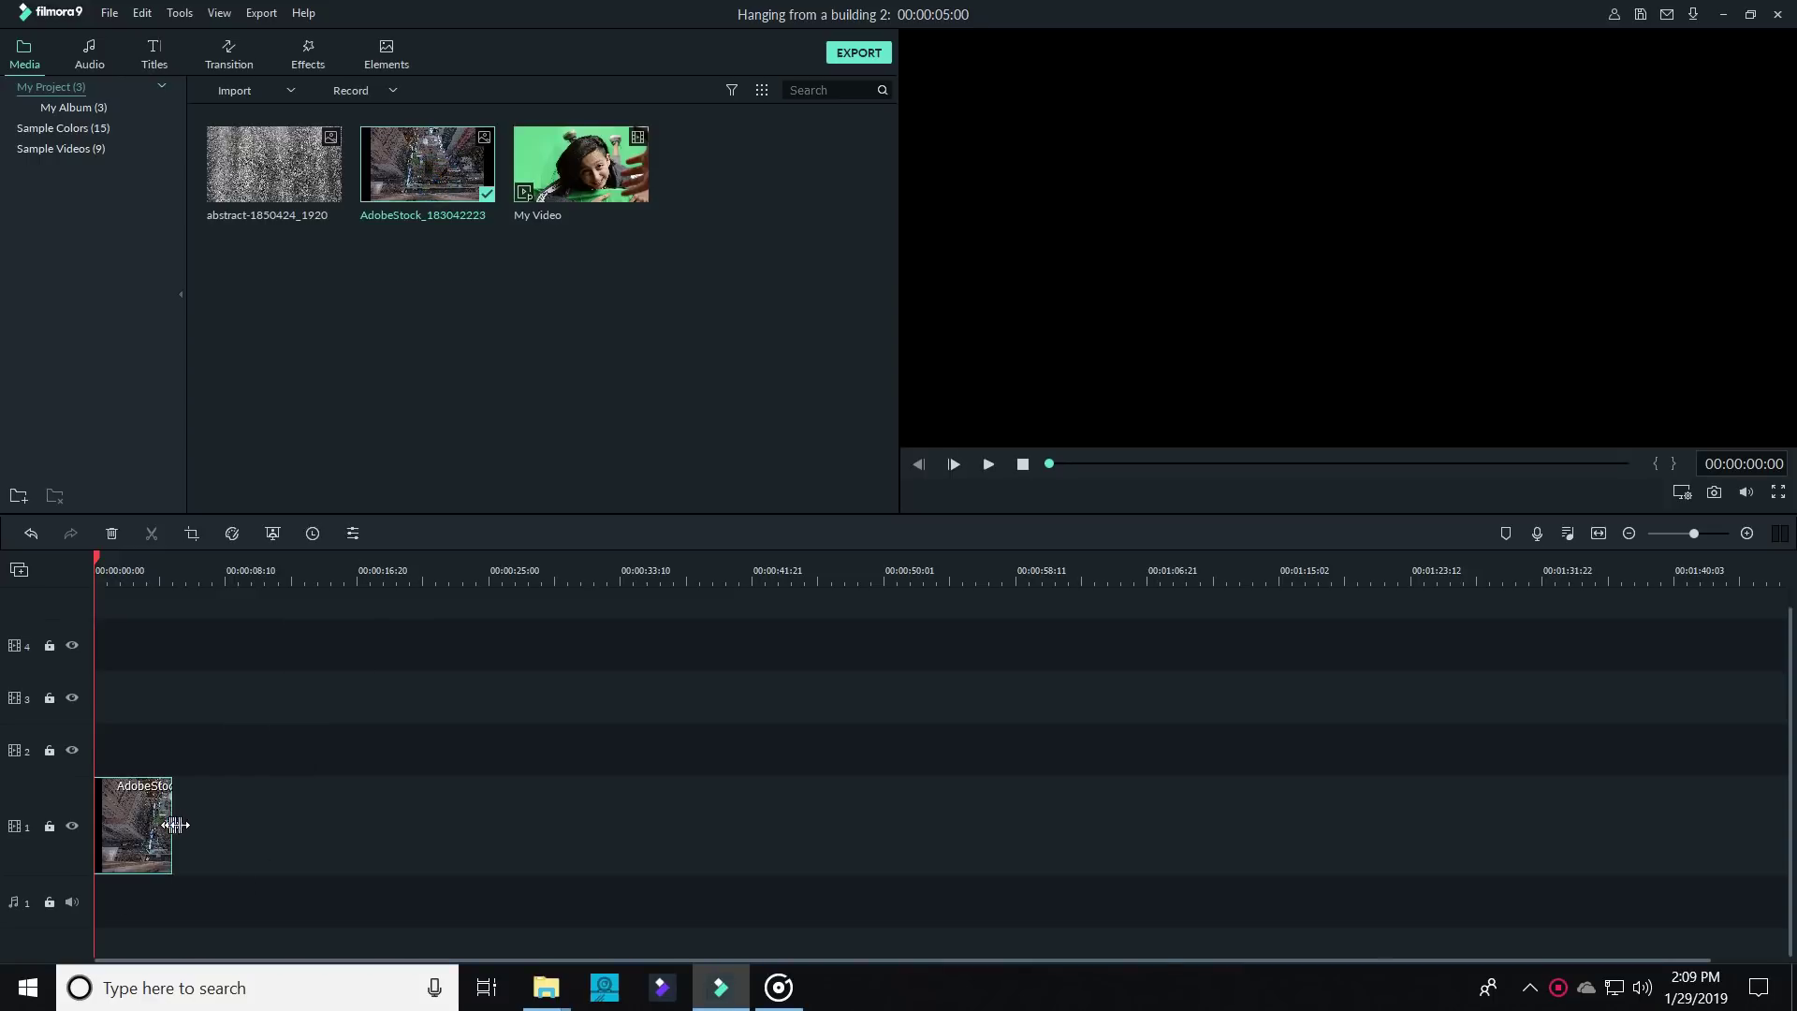
drag(175, 824, 1658, 830)
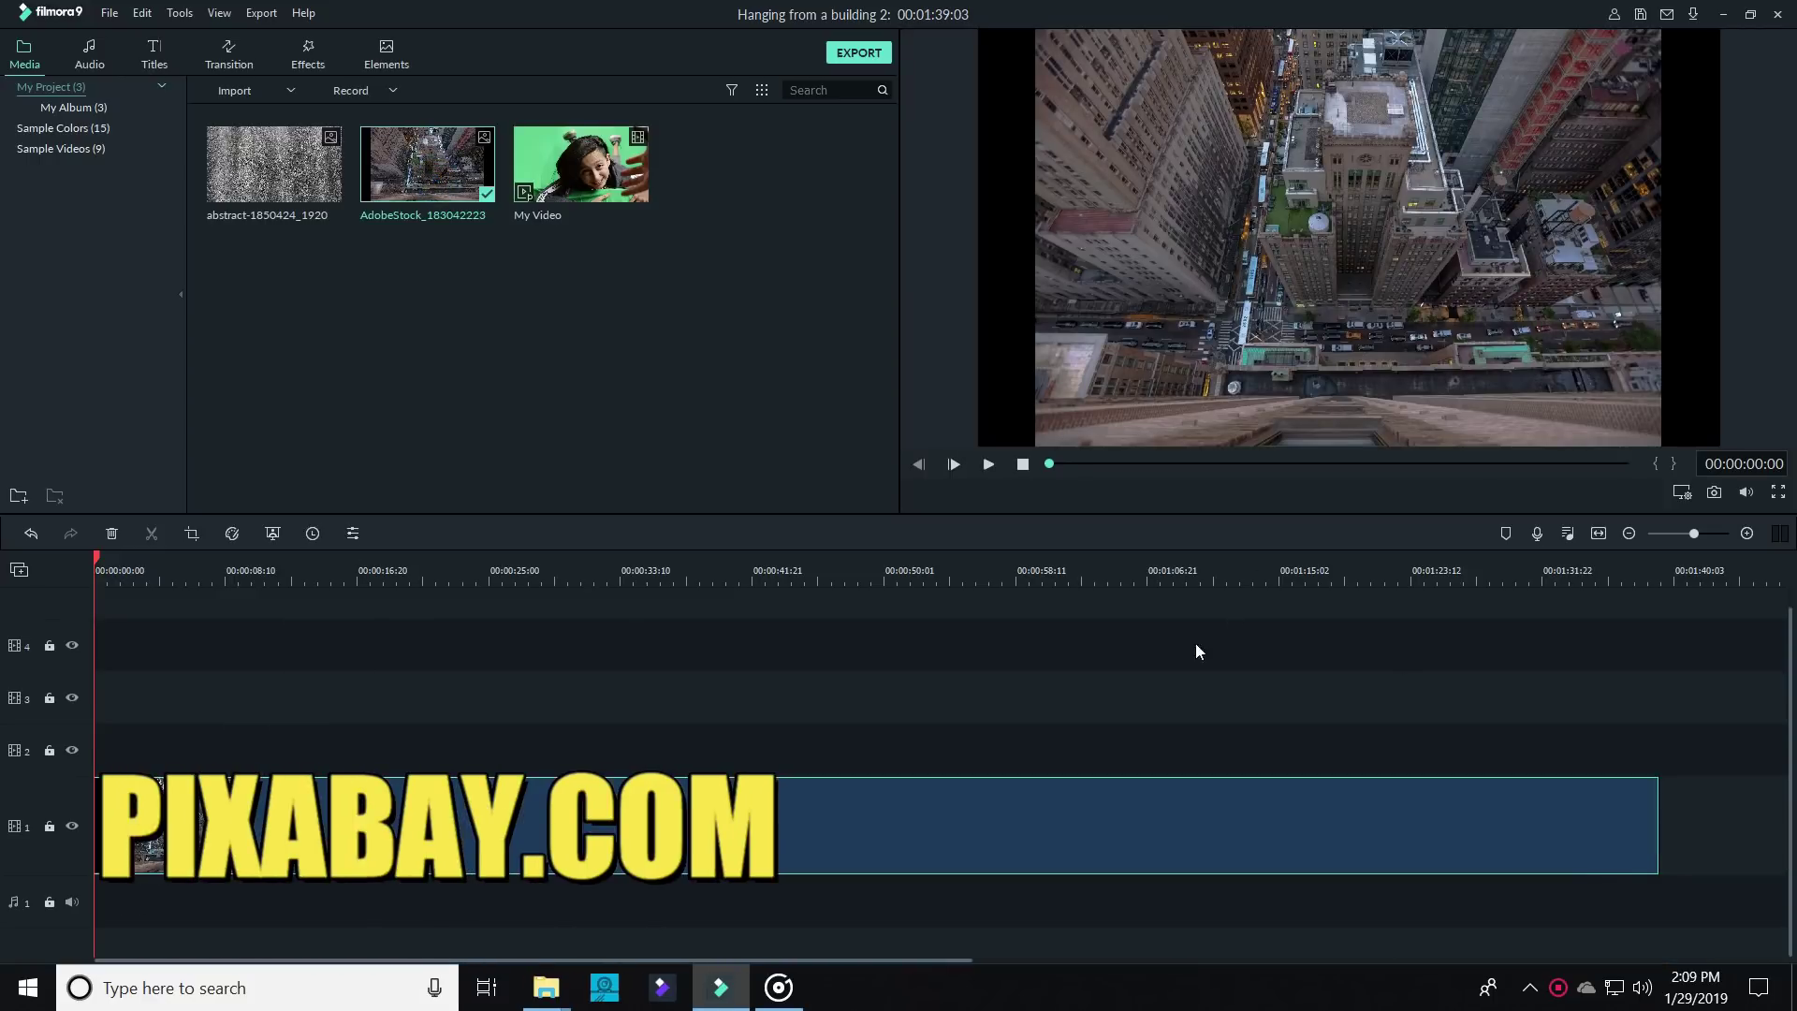
click(1216, 350)
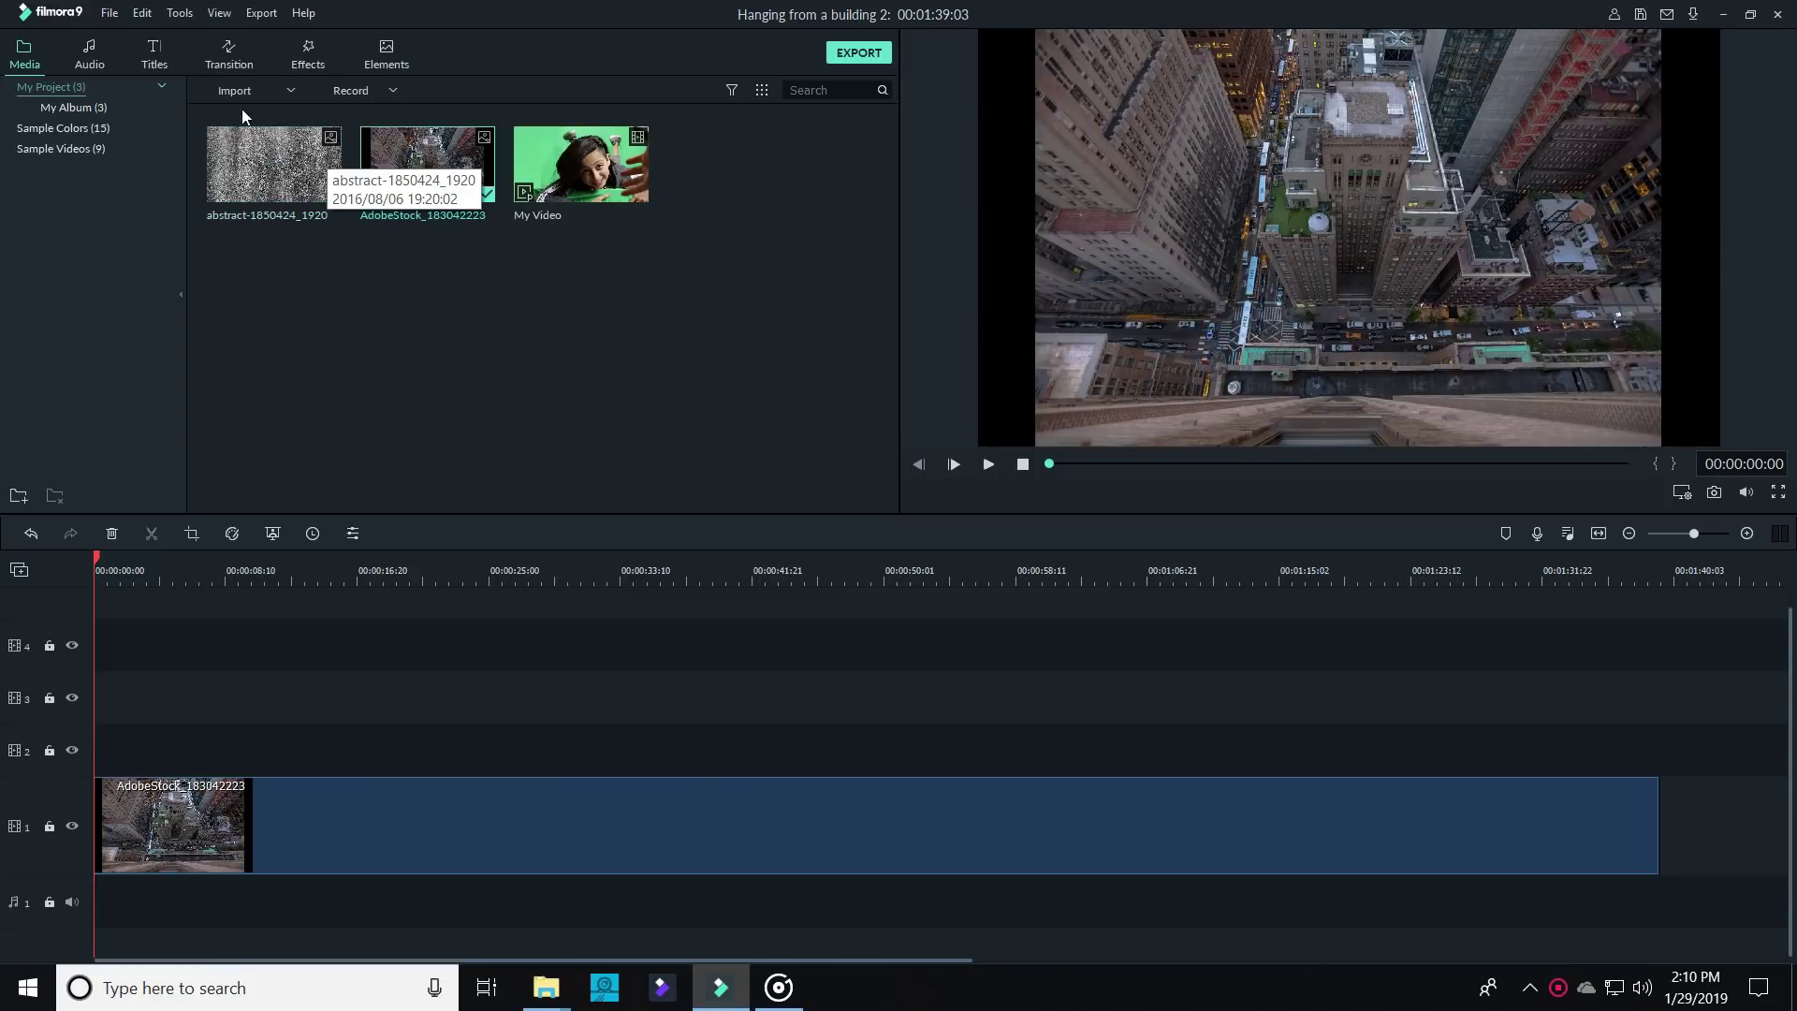
Step: Stretch the abstract texture along track 2 to match the city clip, with My Video on track 3
drag(269, 153, 199, 188)
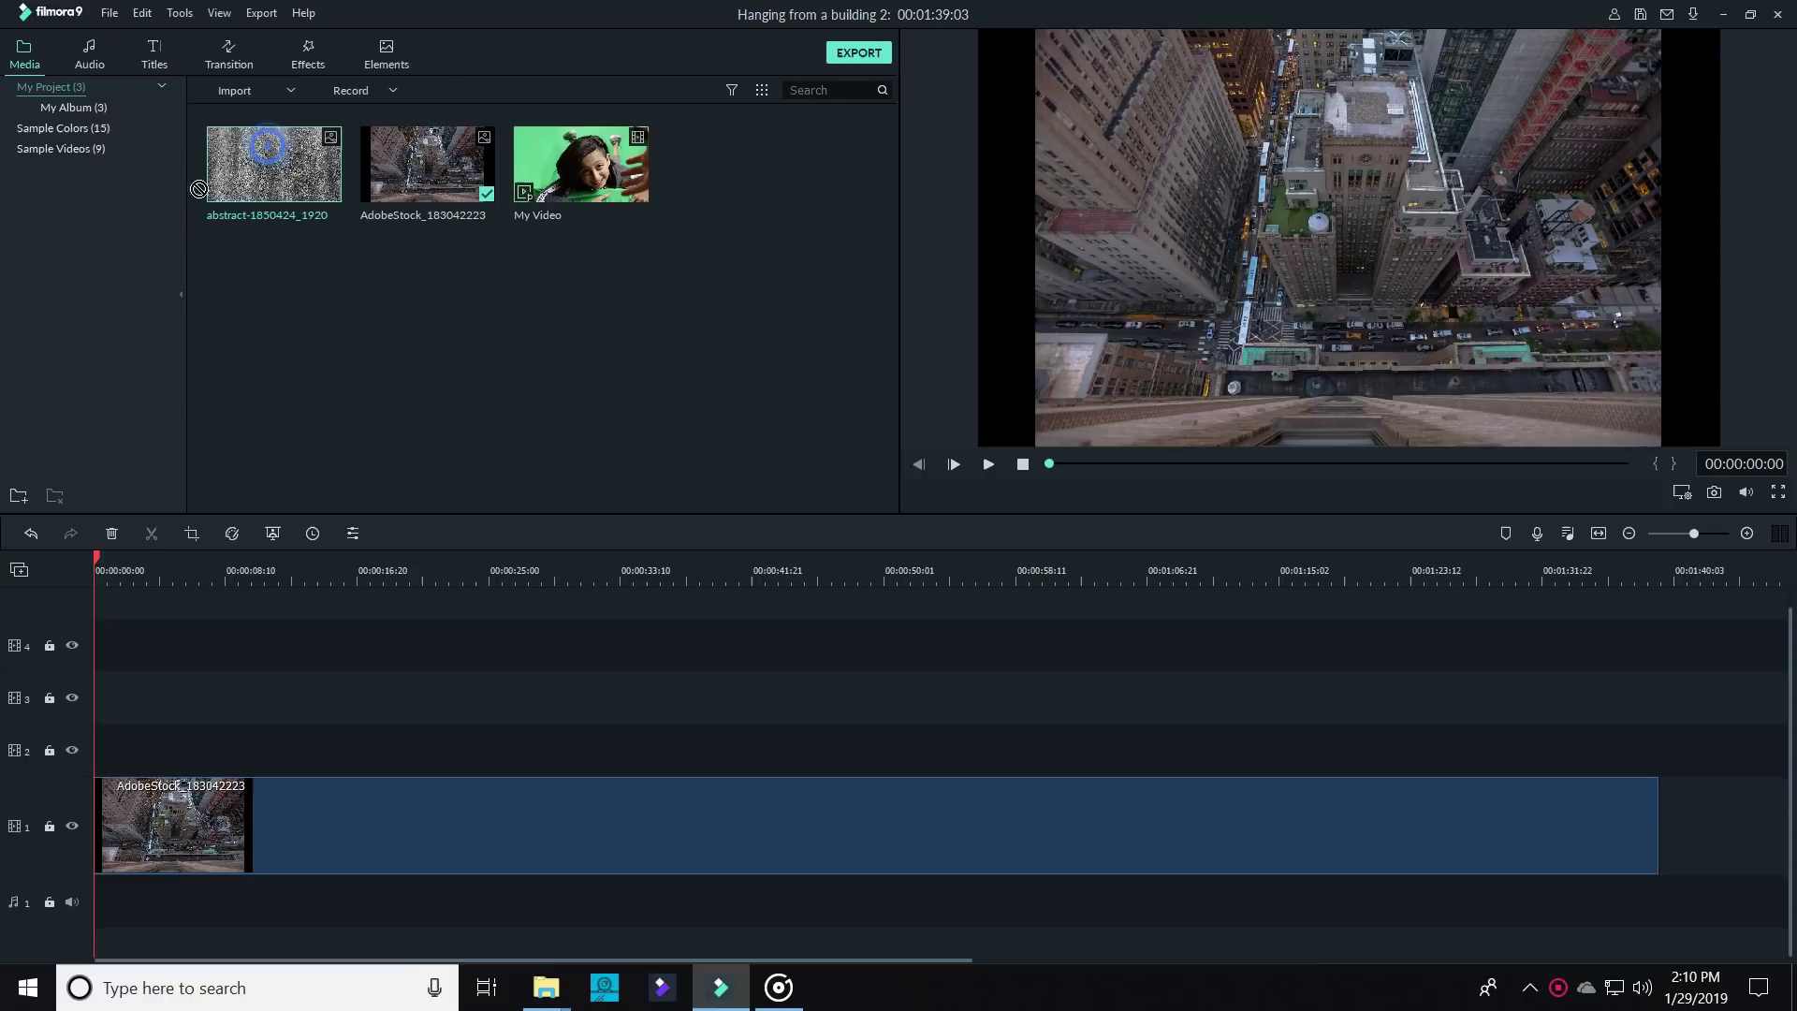
drag(225, 659, 54, 764)
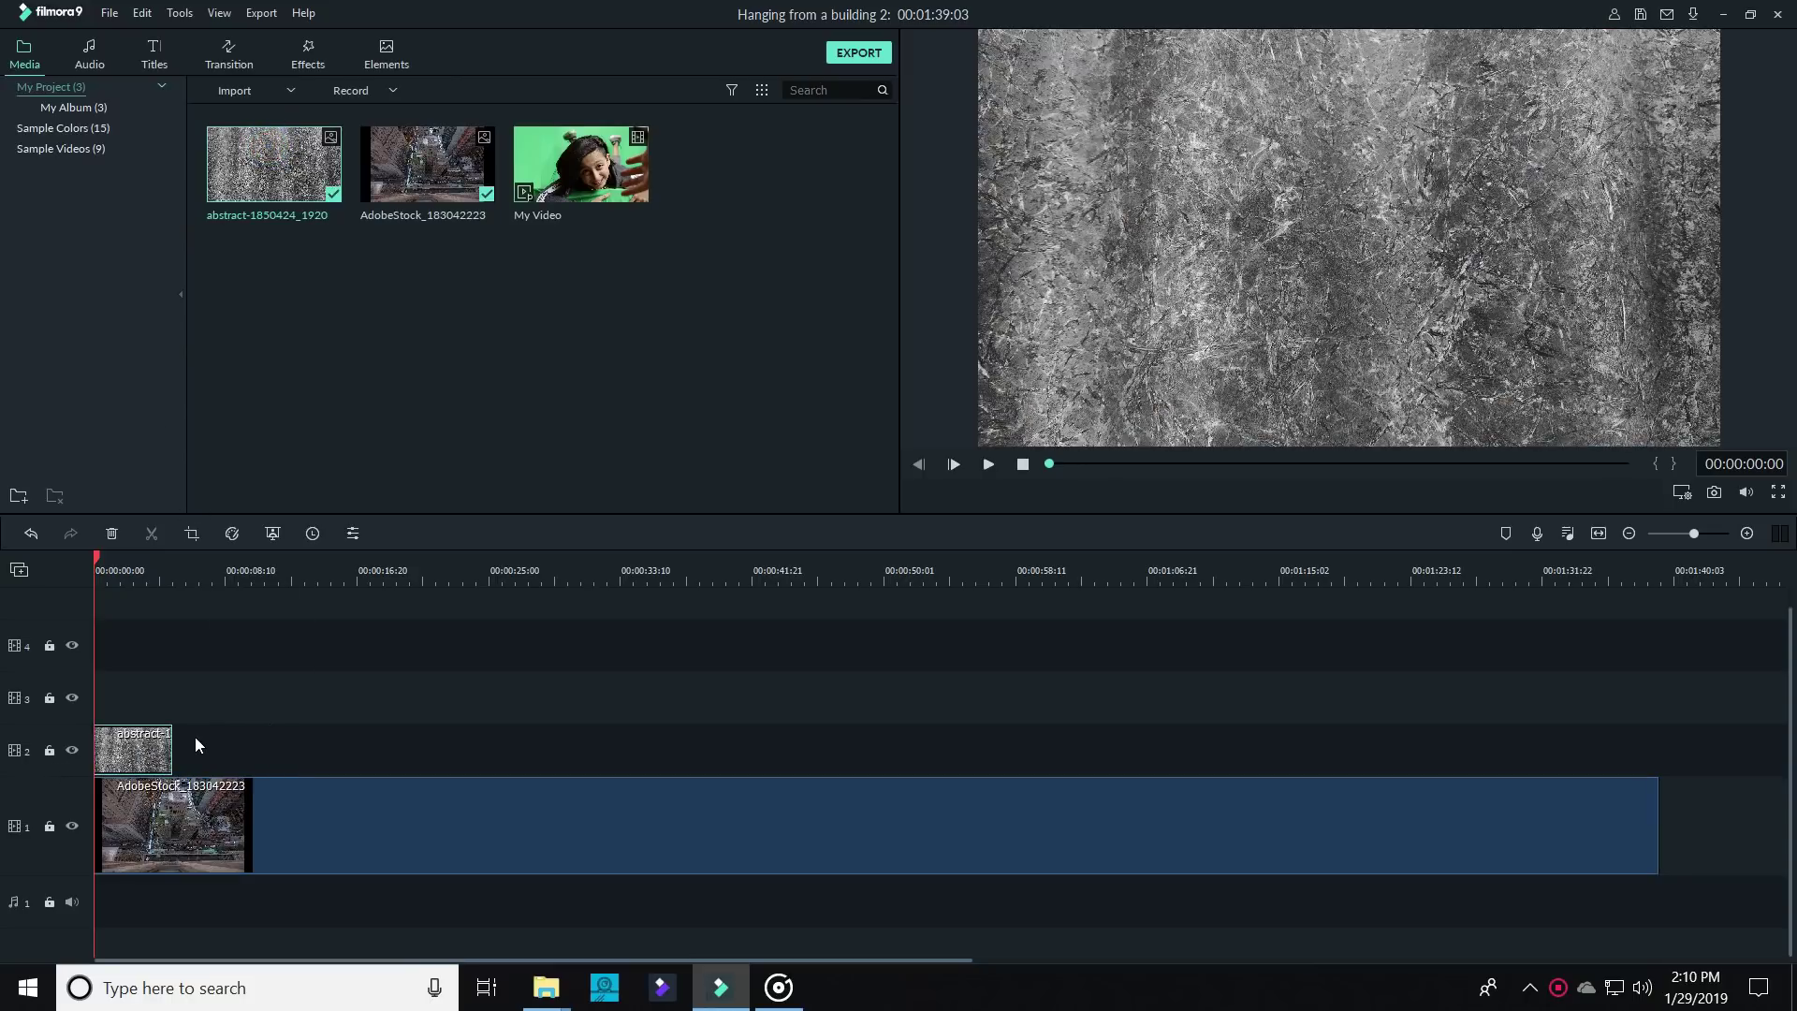
drag(173, 749, 1658, 723)
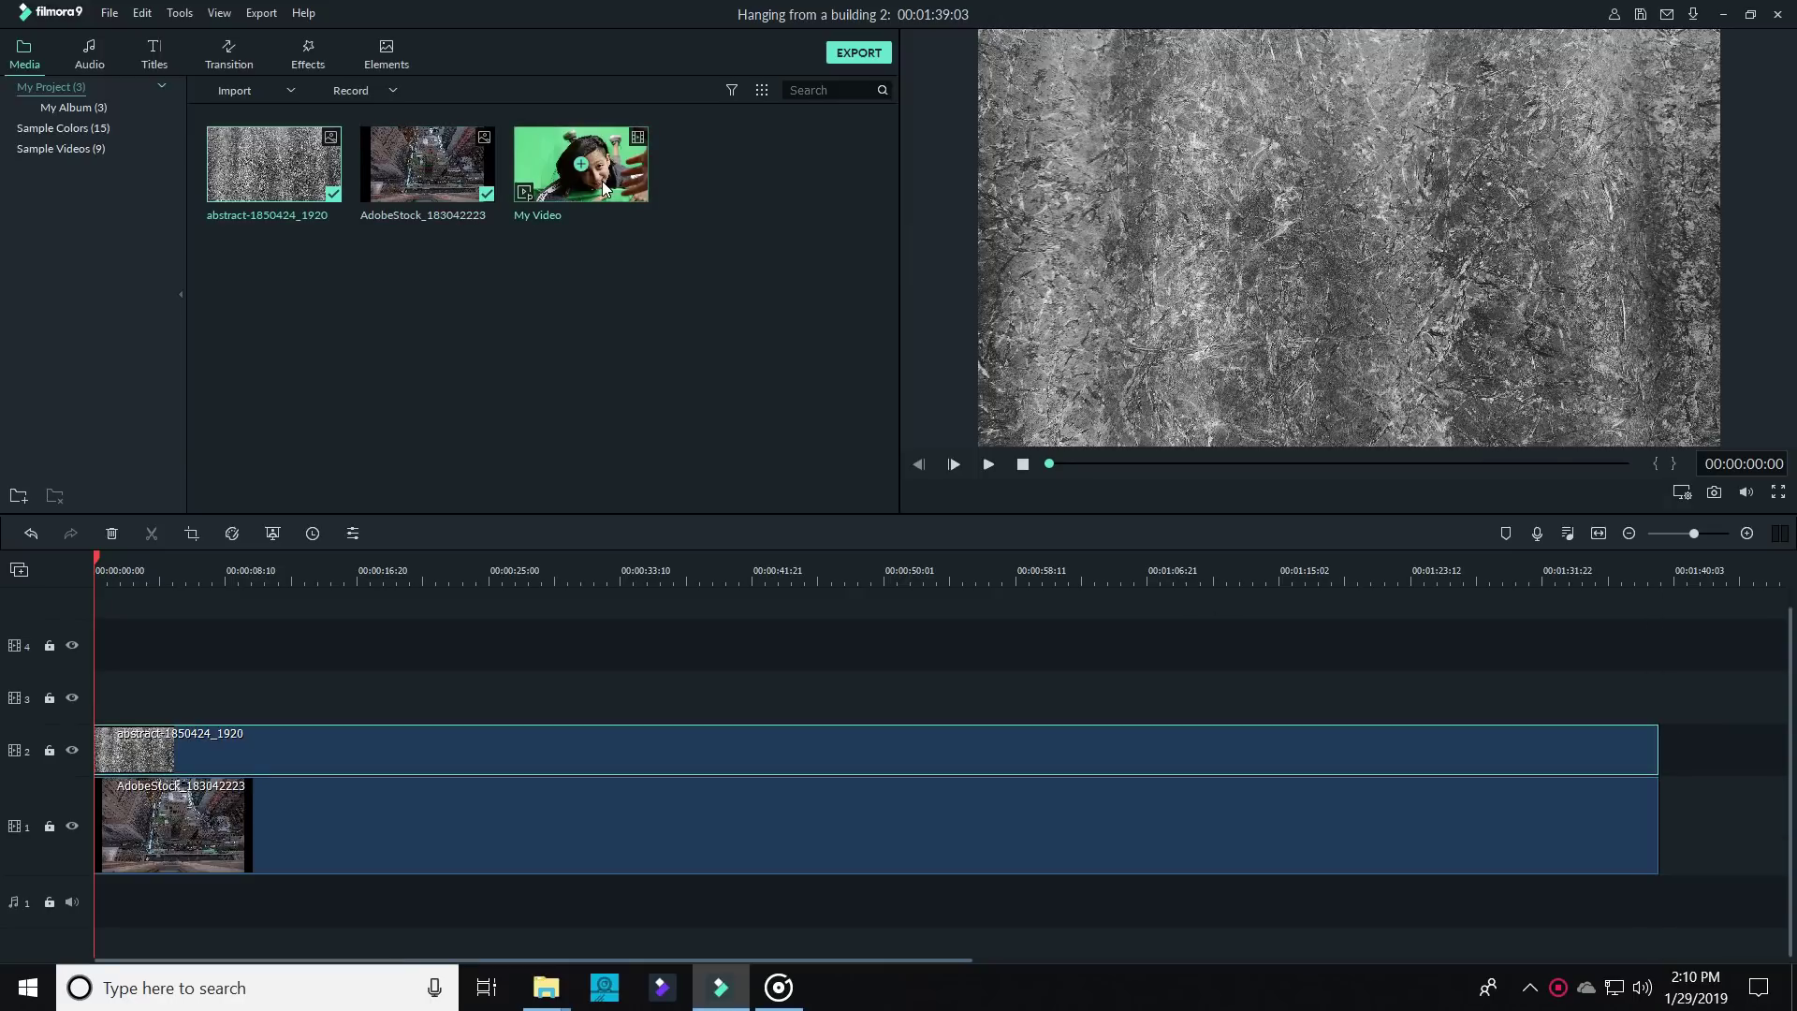
drag(232, 670, 43, 717)
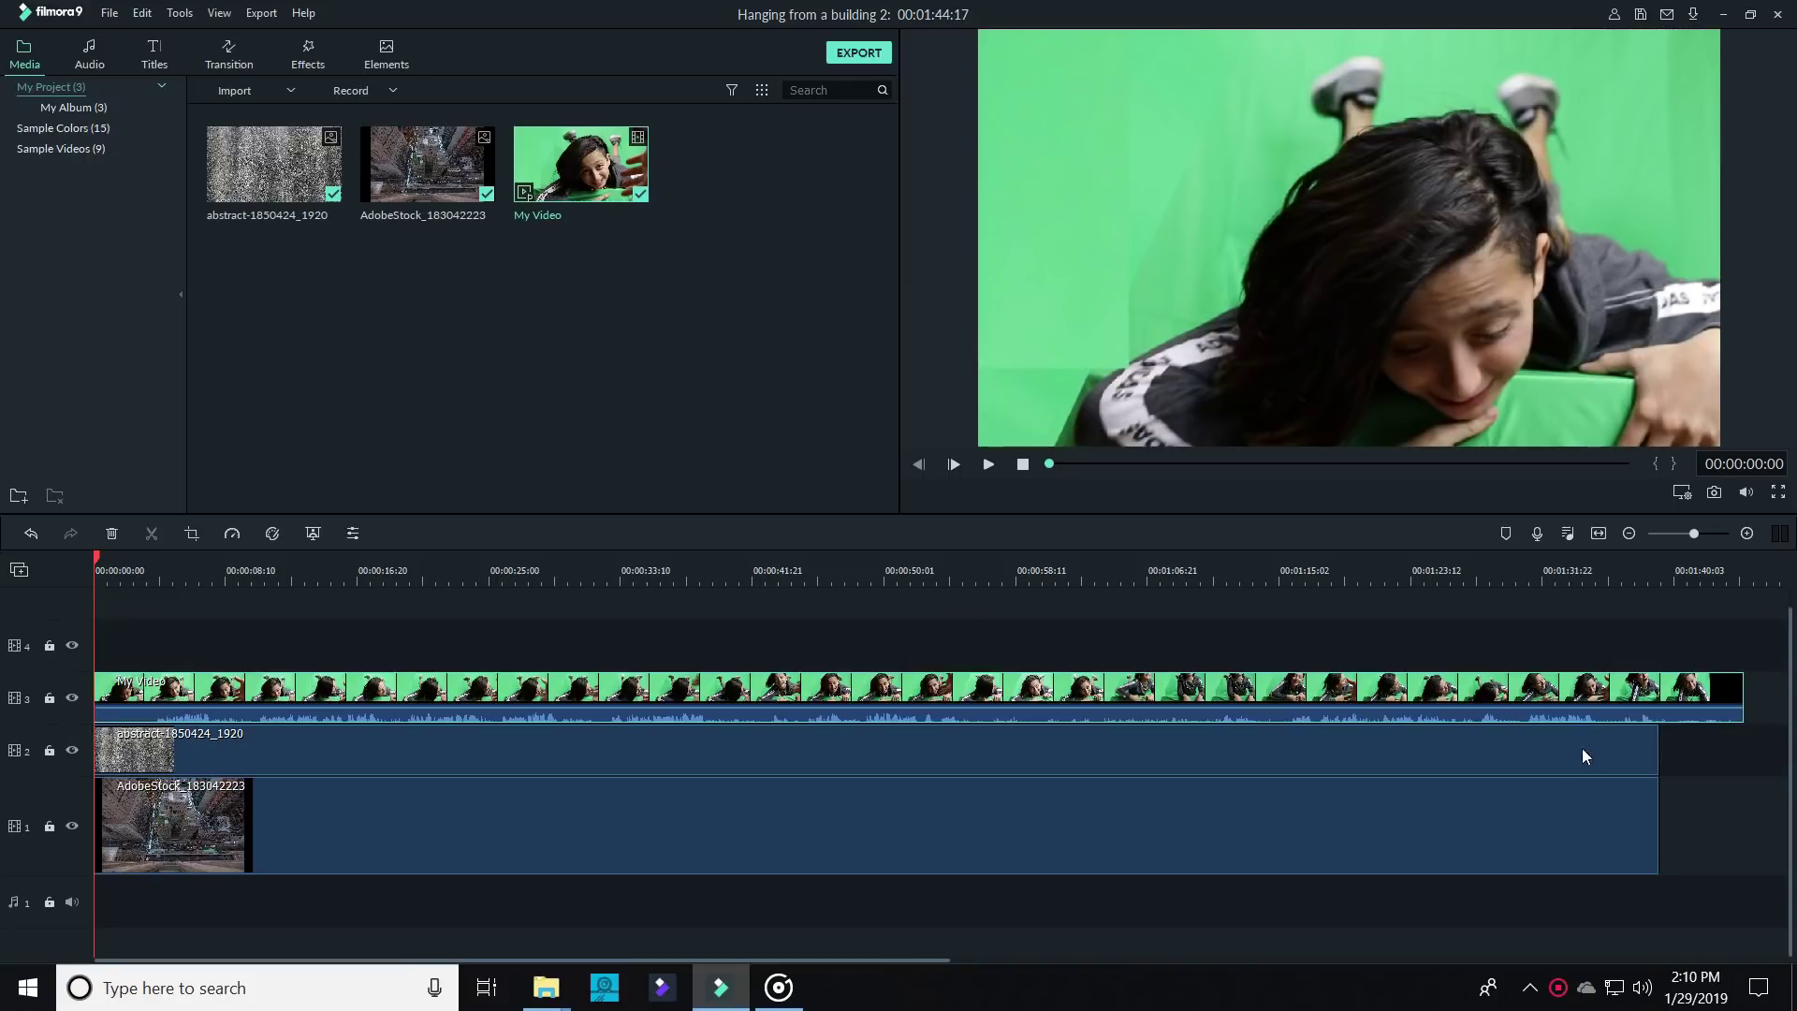
click(1618, 743)
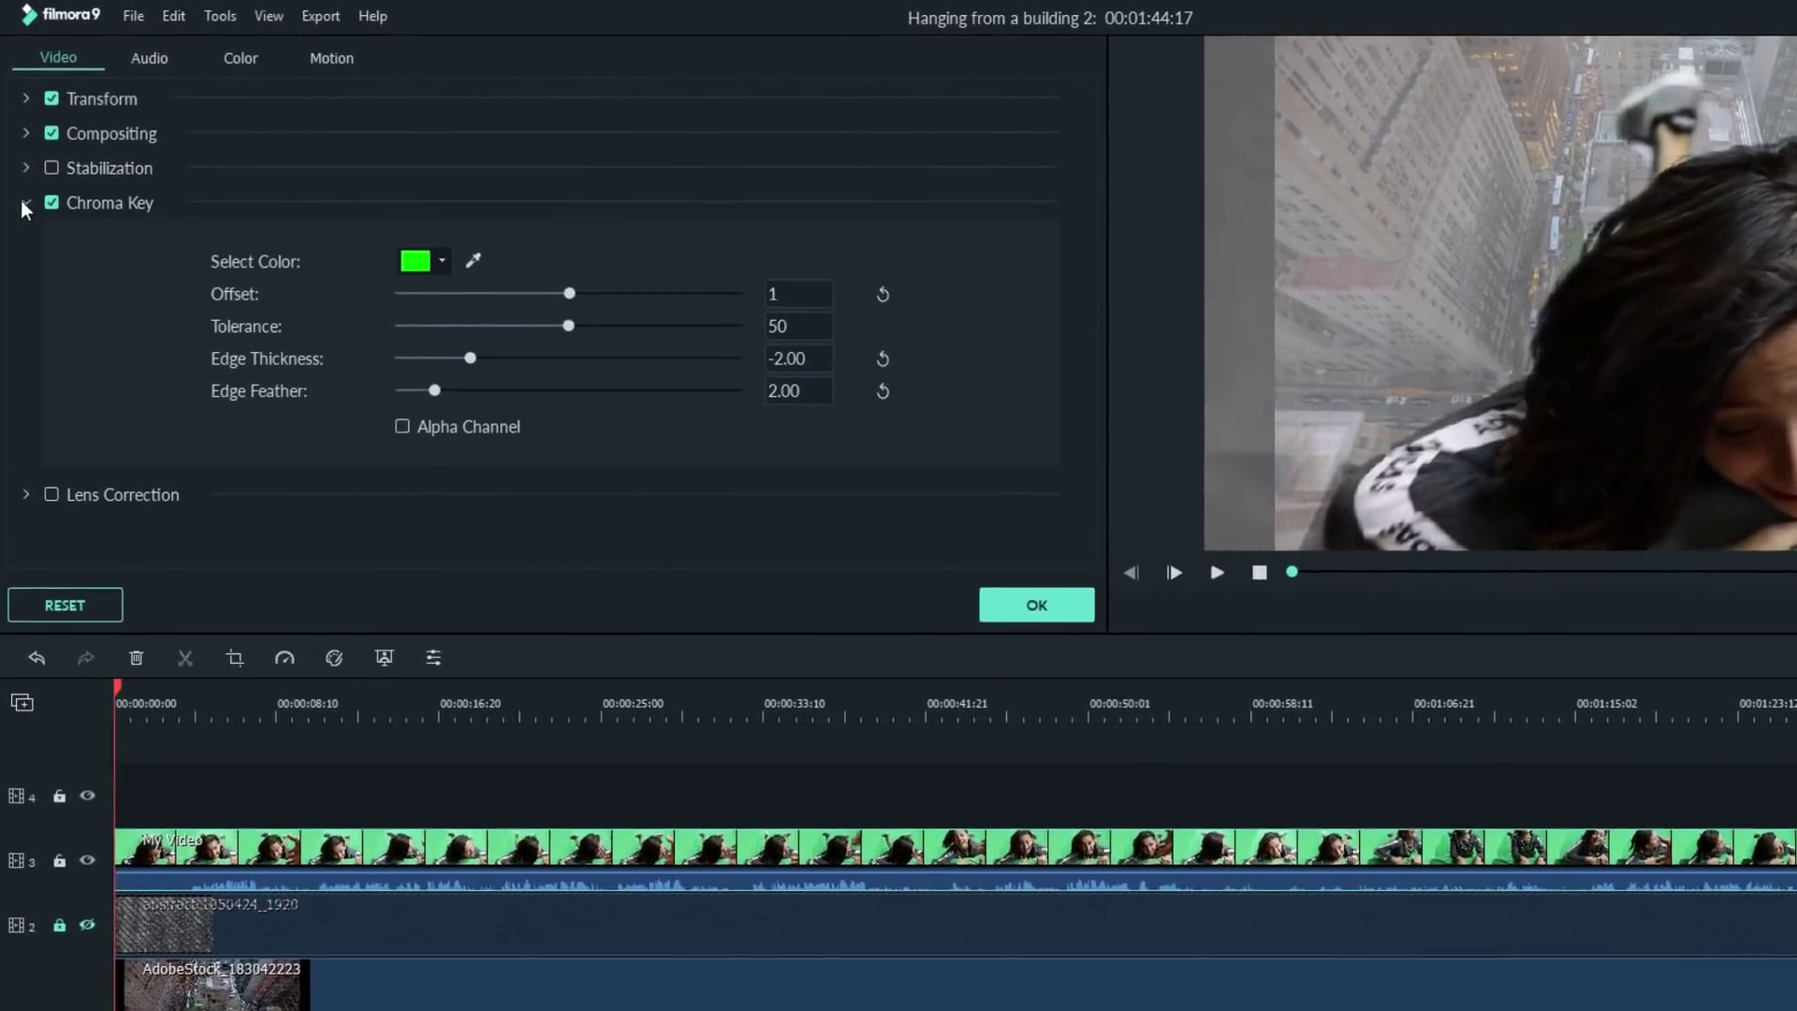
Step: Enable Chroma Key on My Video and raise its offset to 9
click(49, 194)
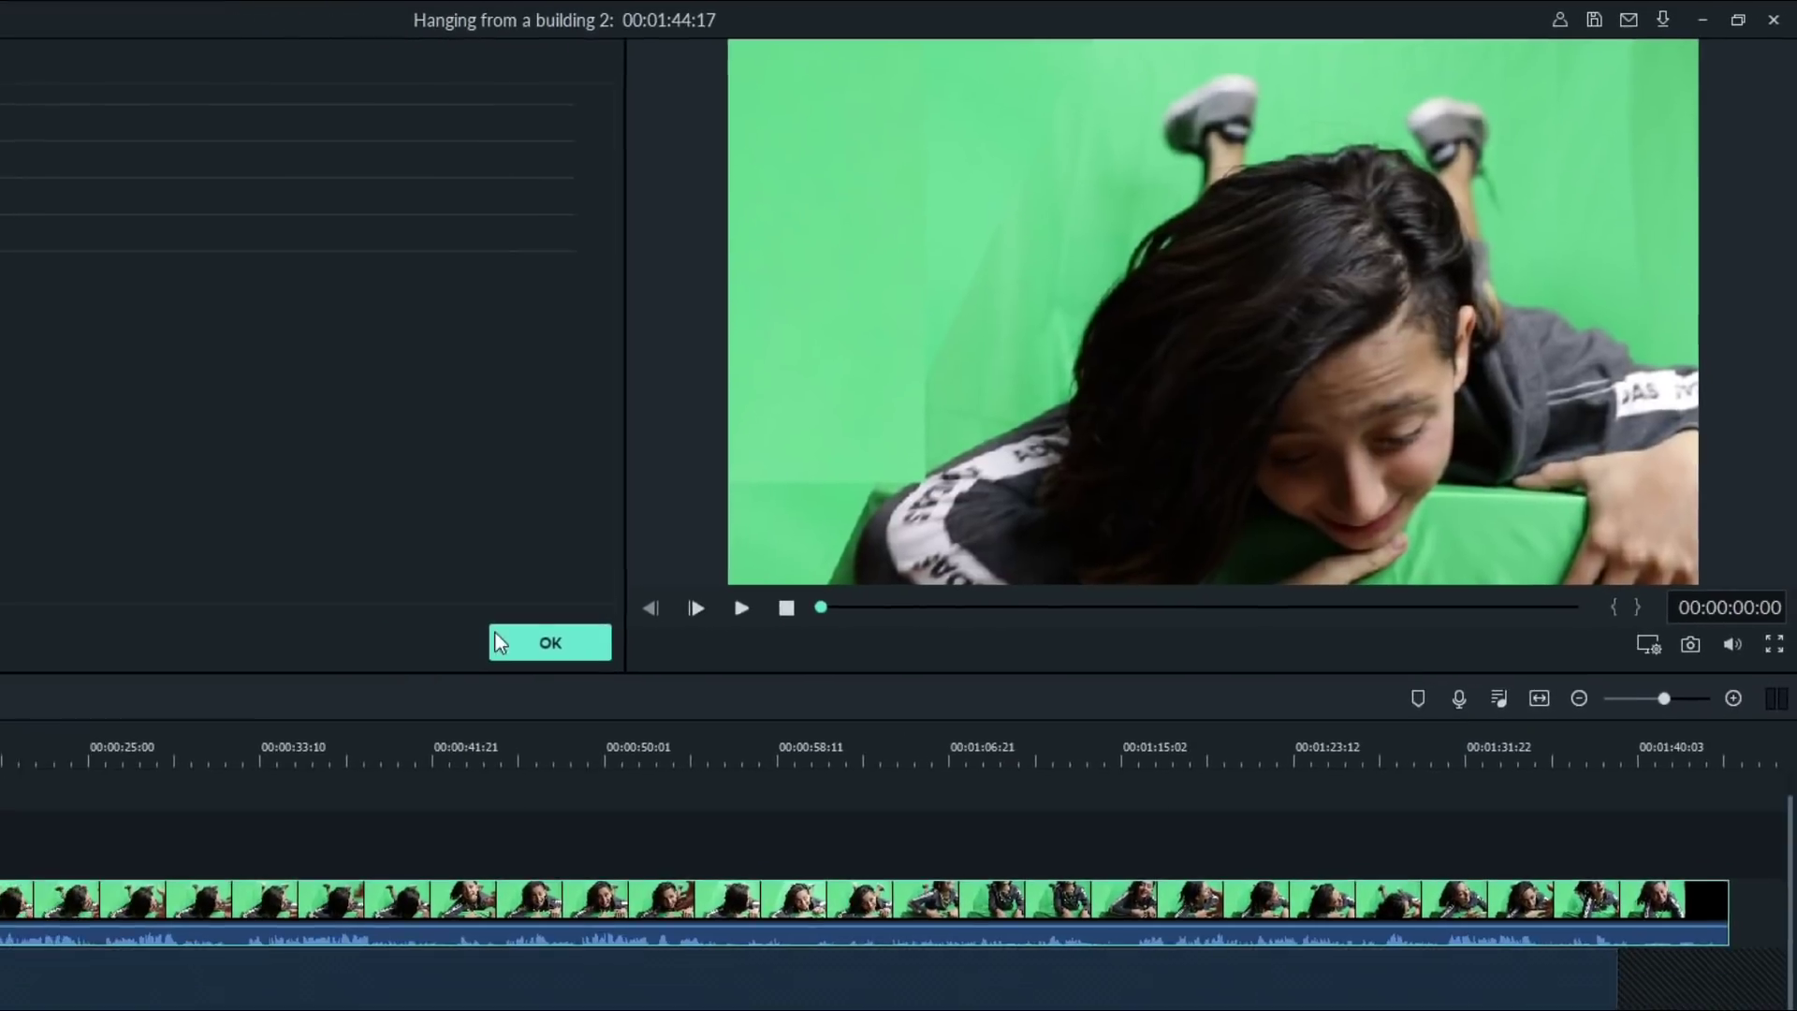
click(299, 831)
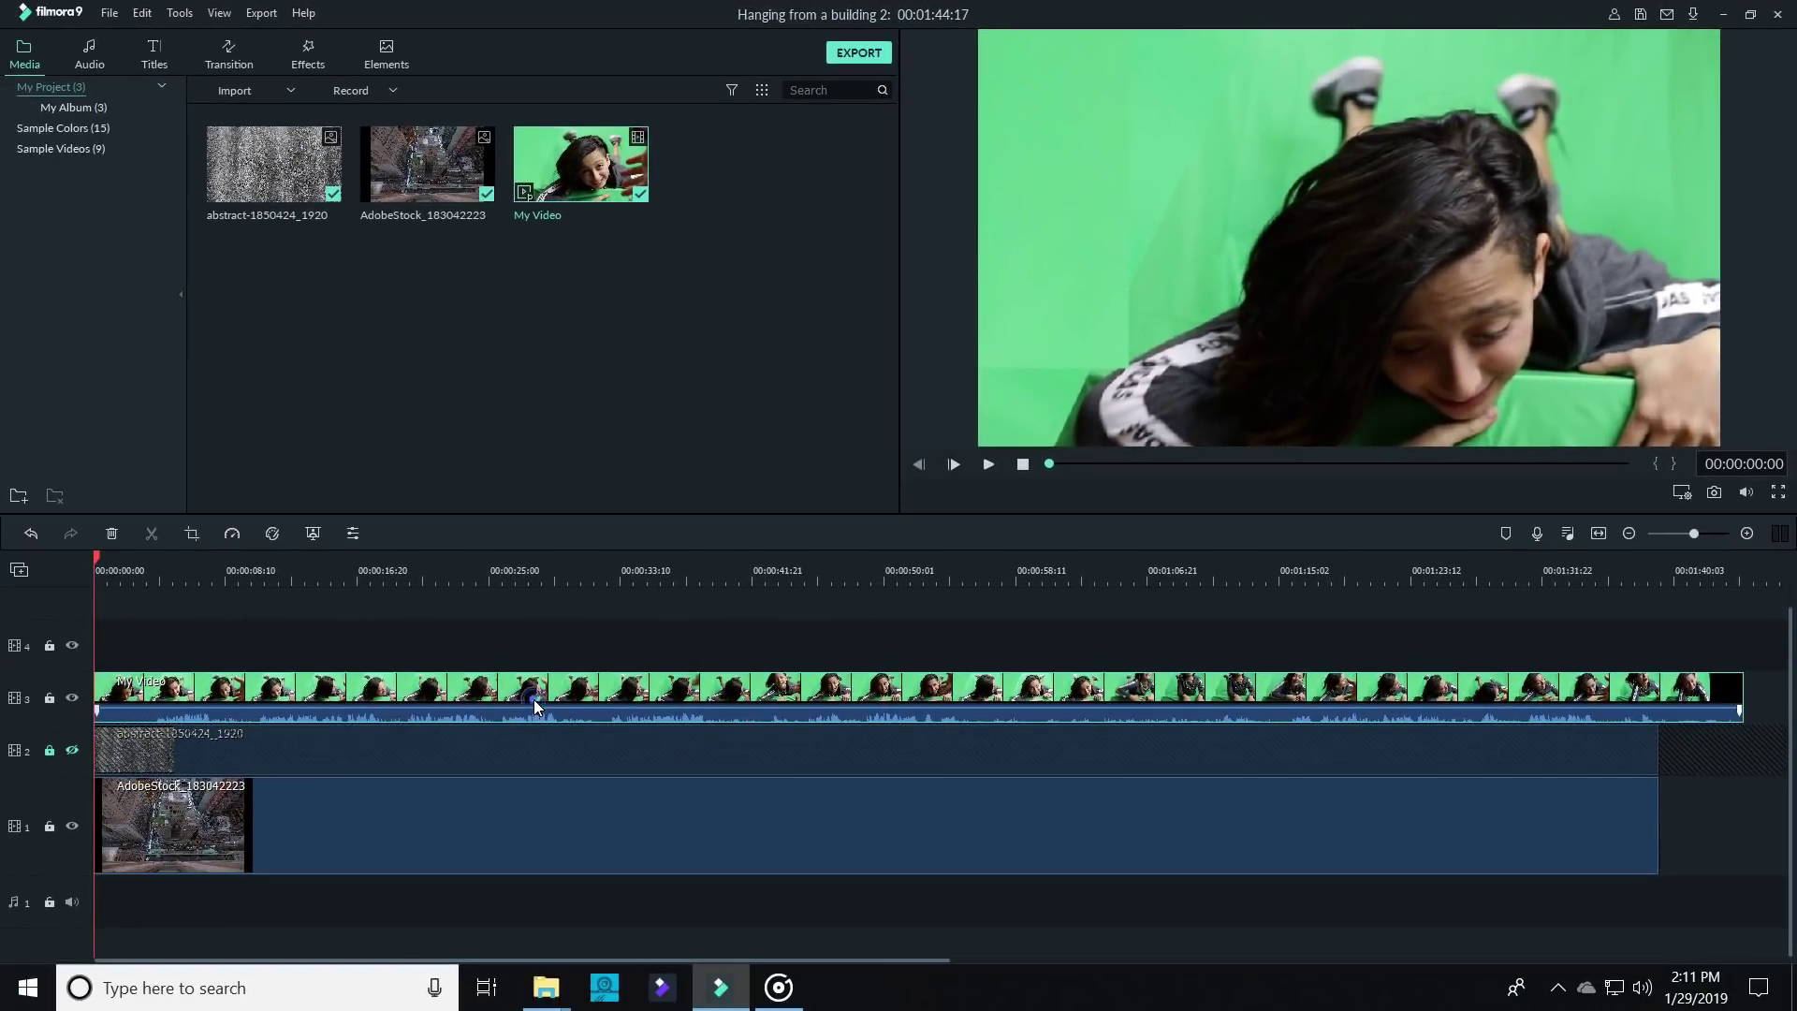
double_click(534, 700)
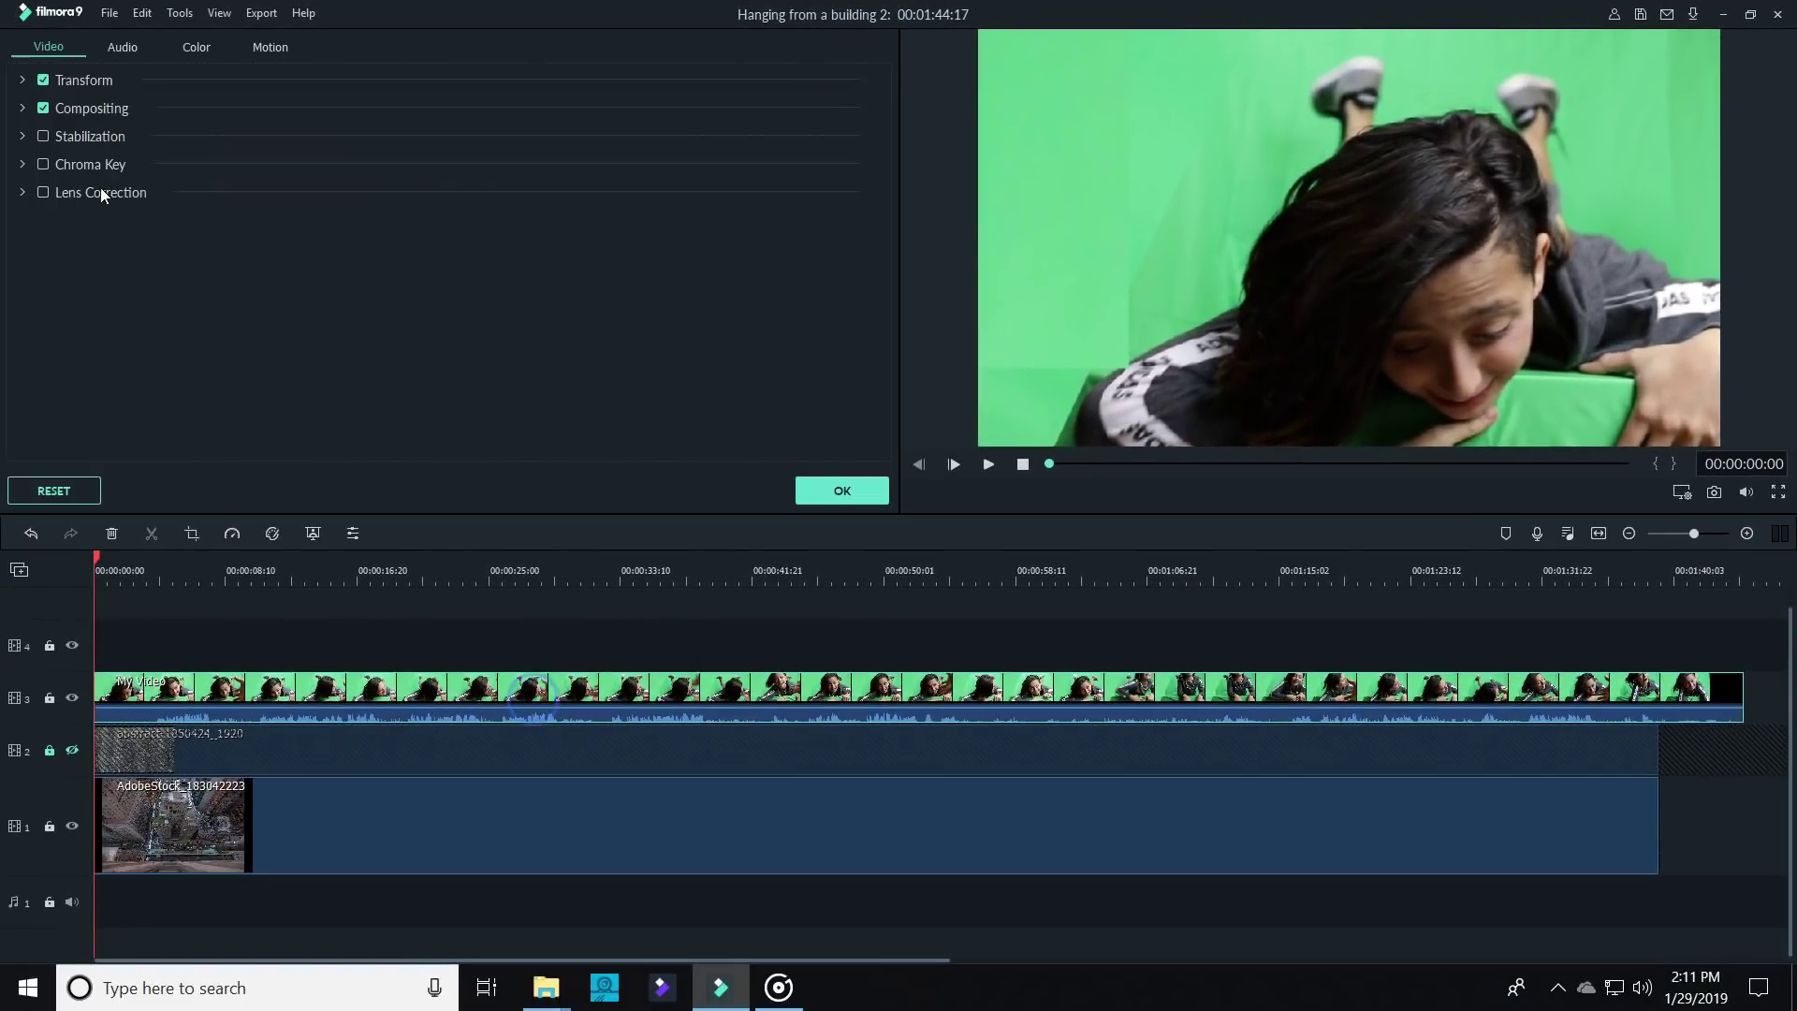
click(43, 165)
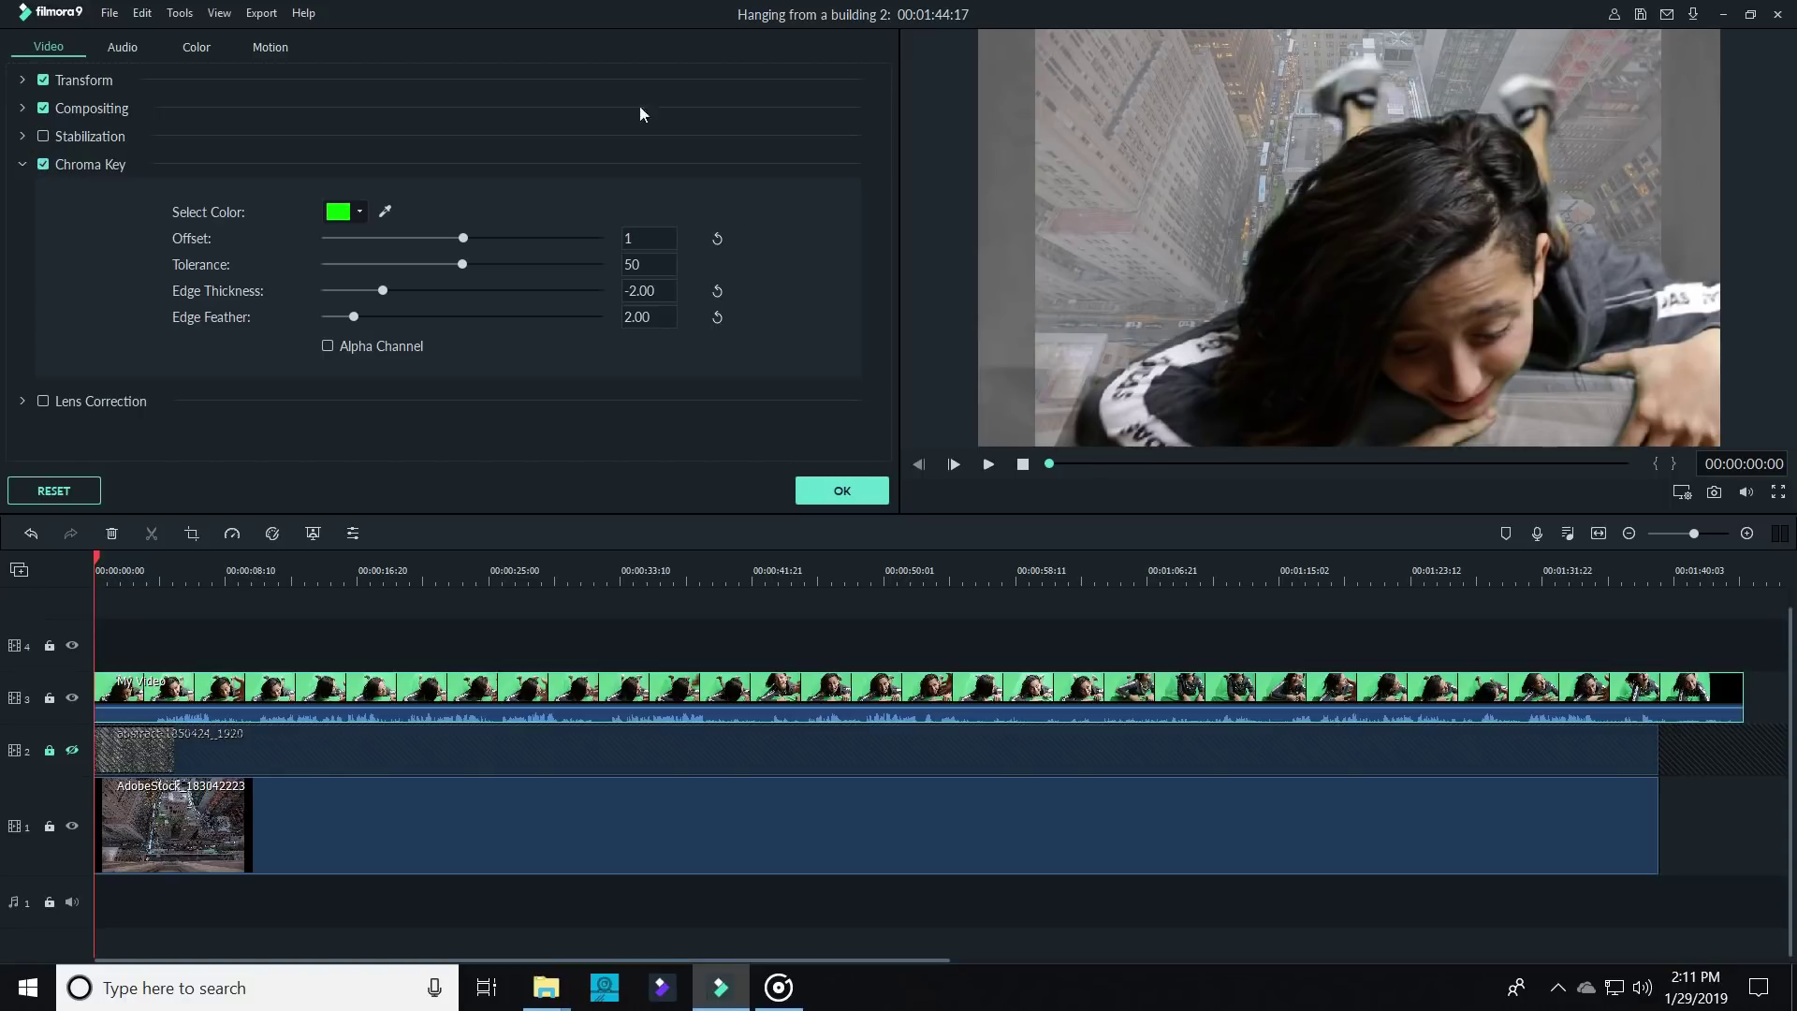
drag(462, 238, 472, 239)
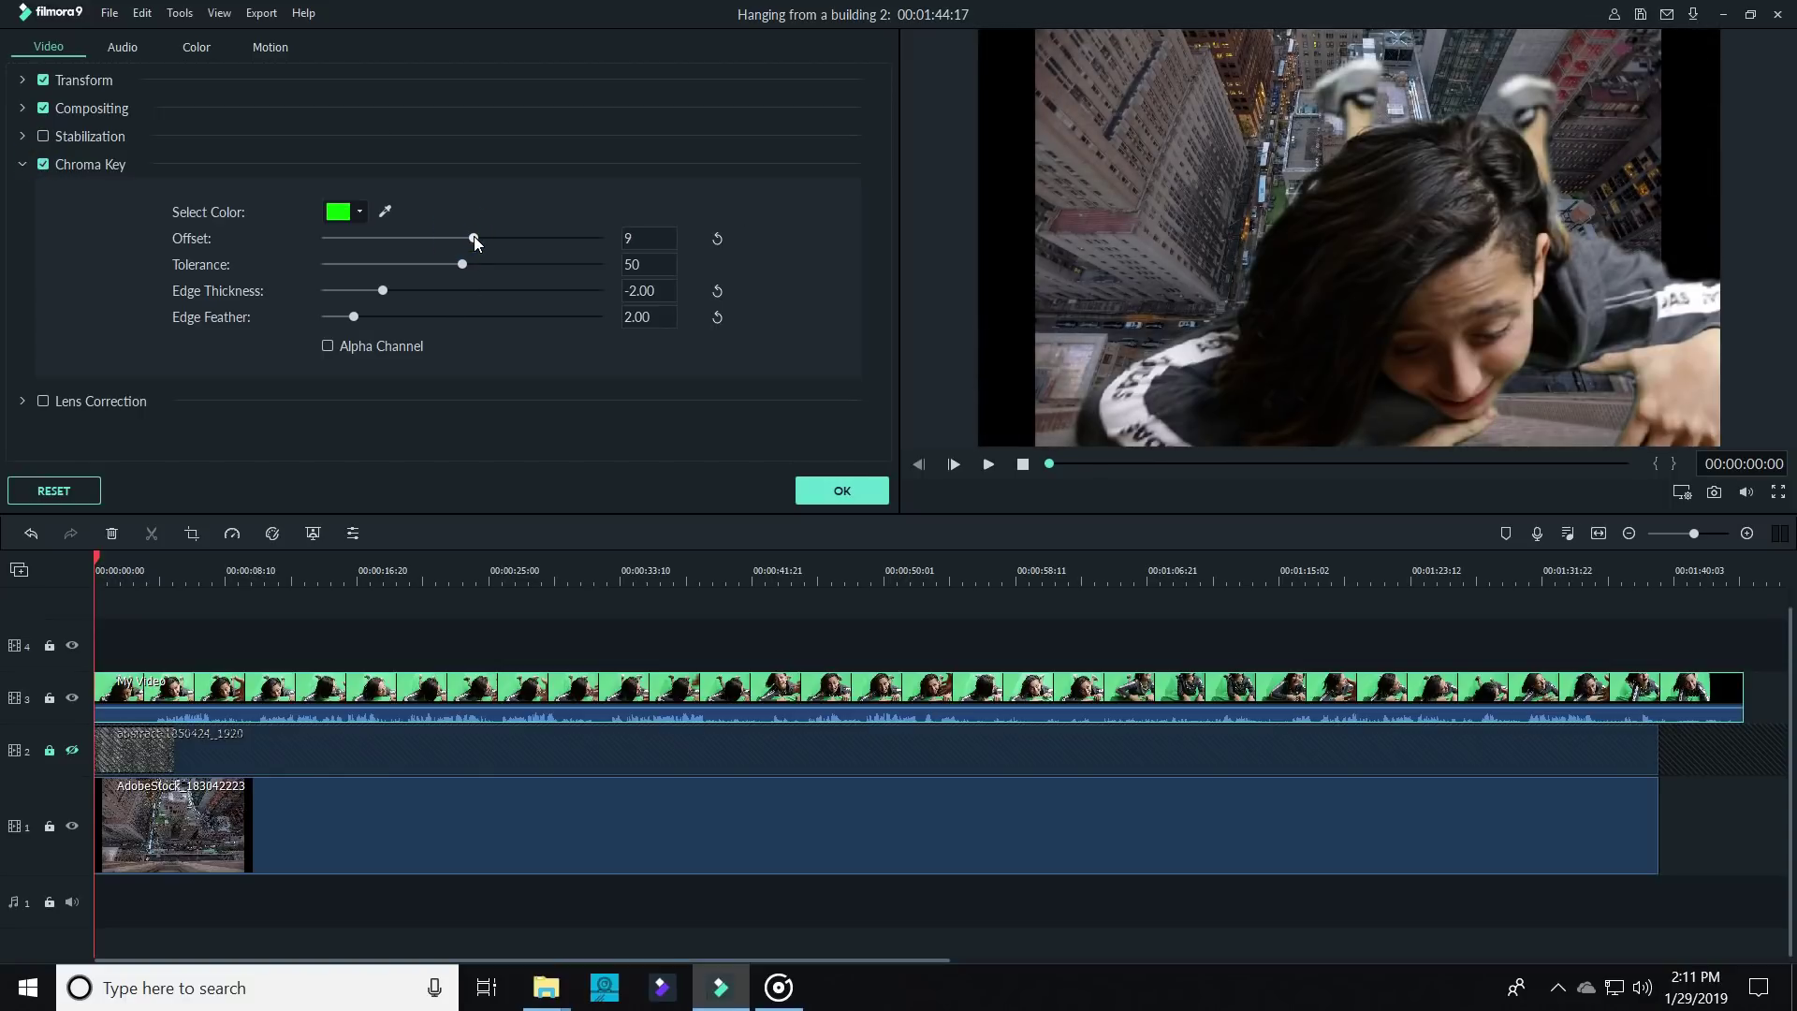
click(1094, 206)
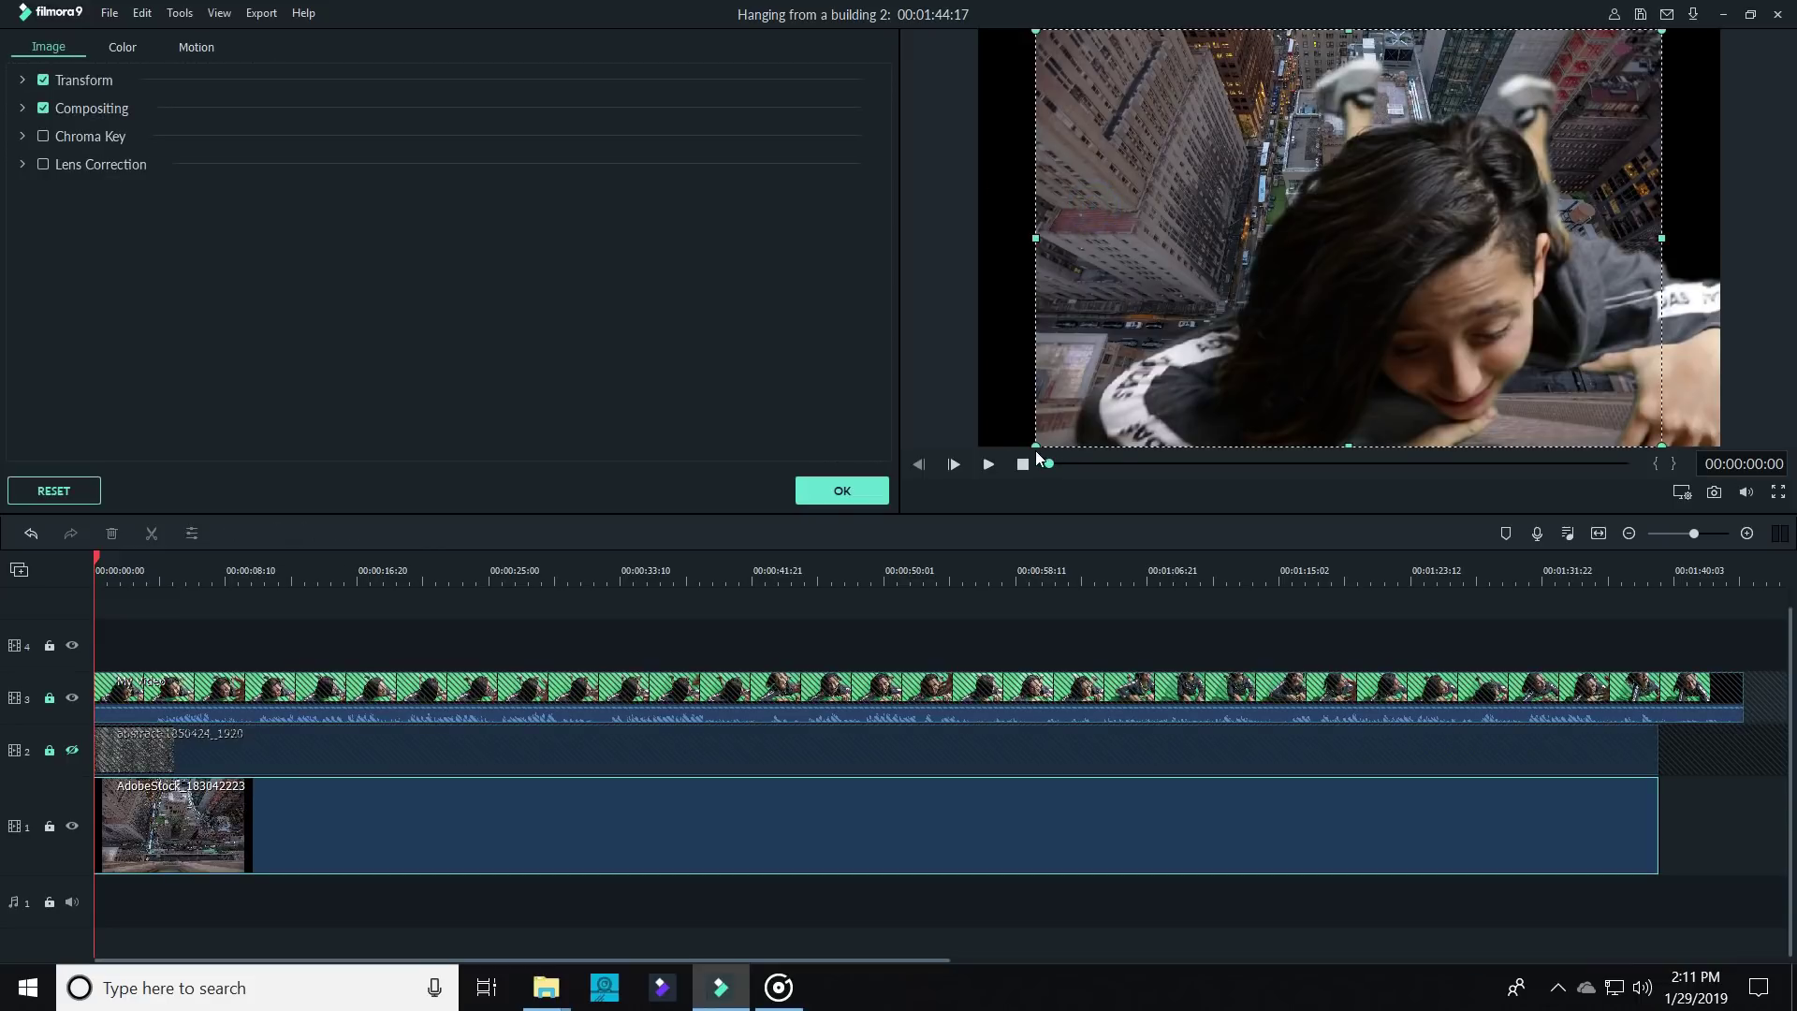
Step: Enlarge the city image and shift it up-right, then unhide the texture and drag it down as a ledge
drag(1033, 445, 851, 463)
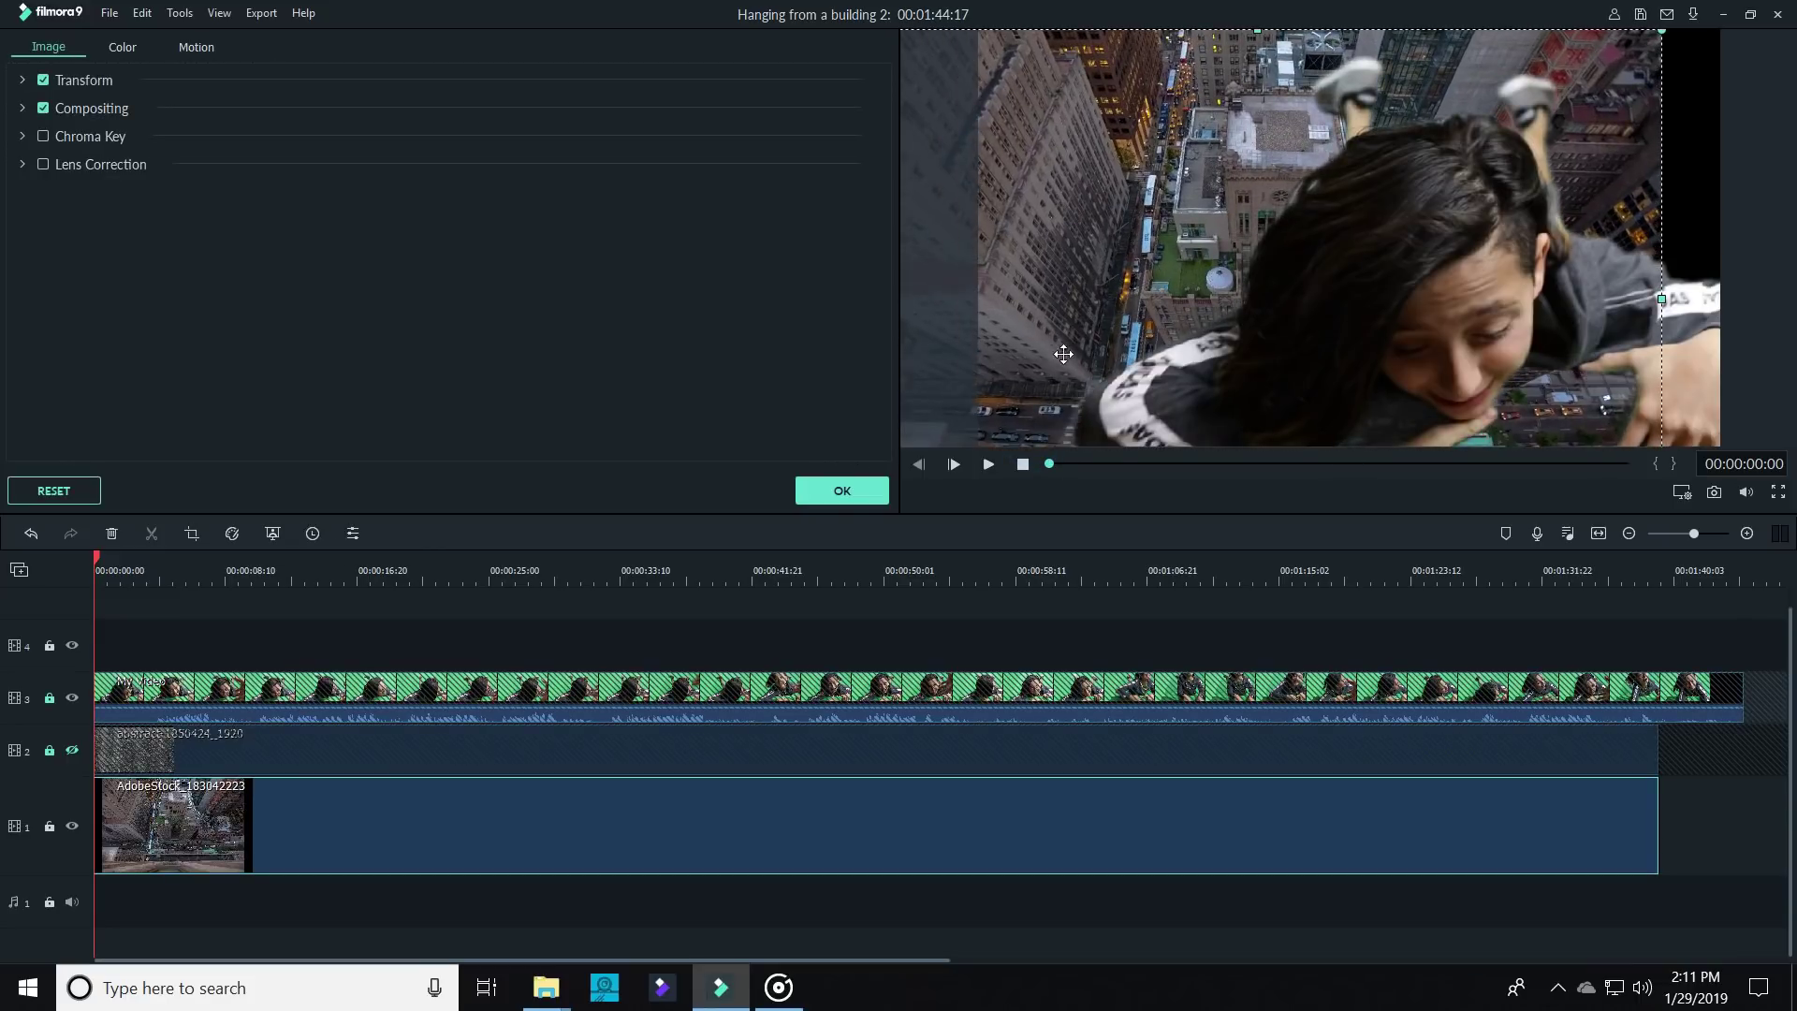
drag(1063, 354, 1107, 234)
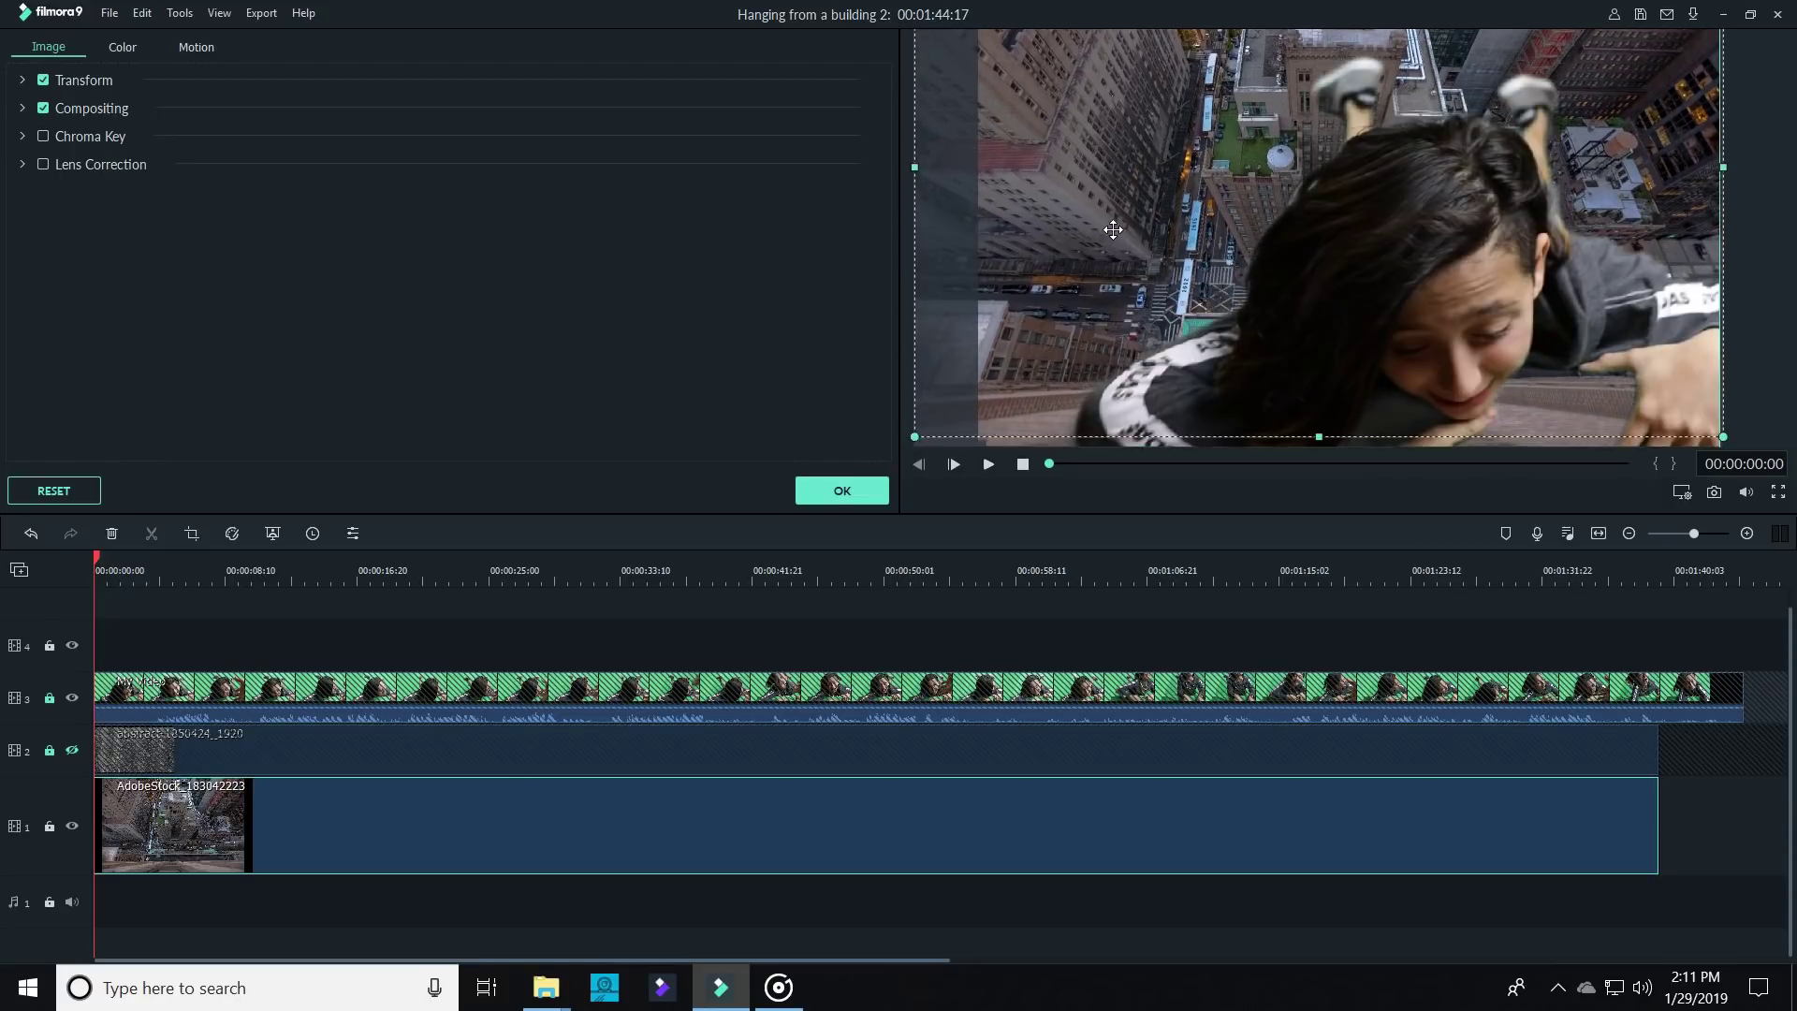
click(72, 750)
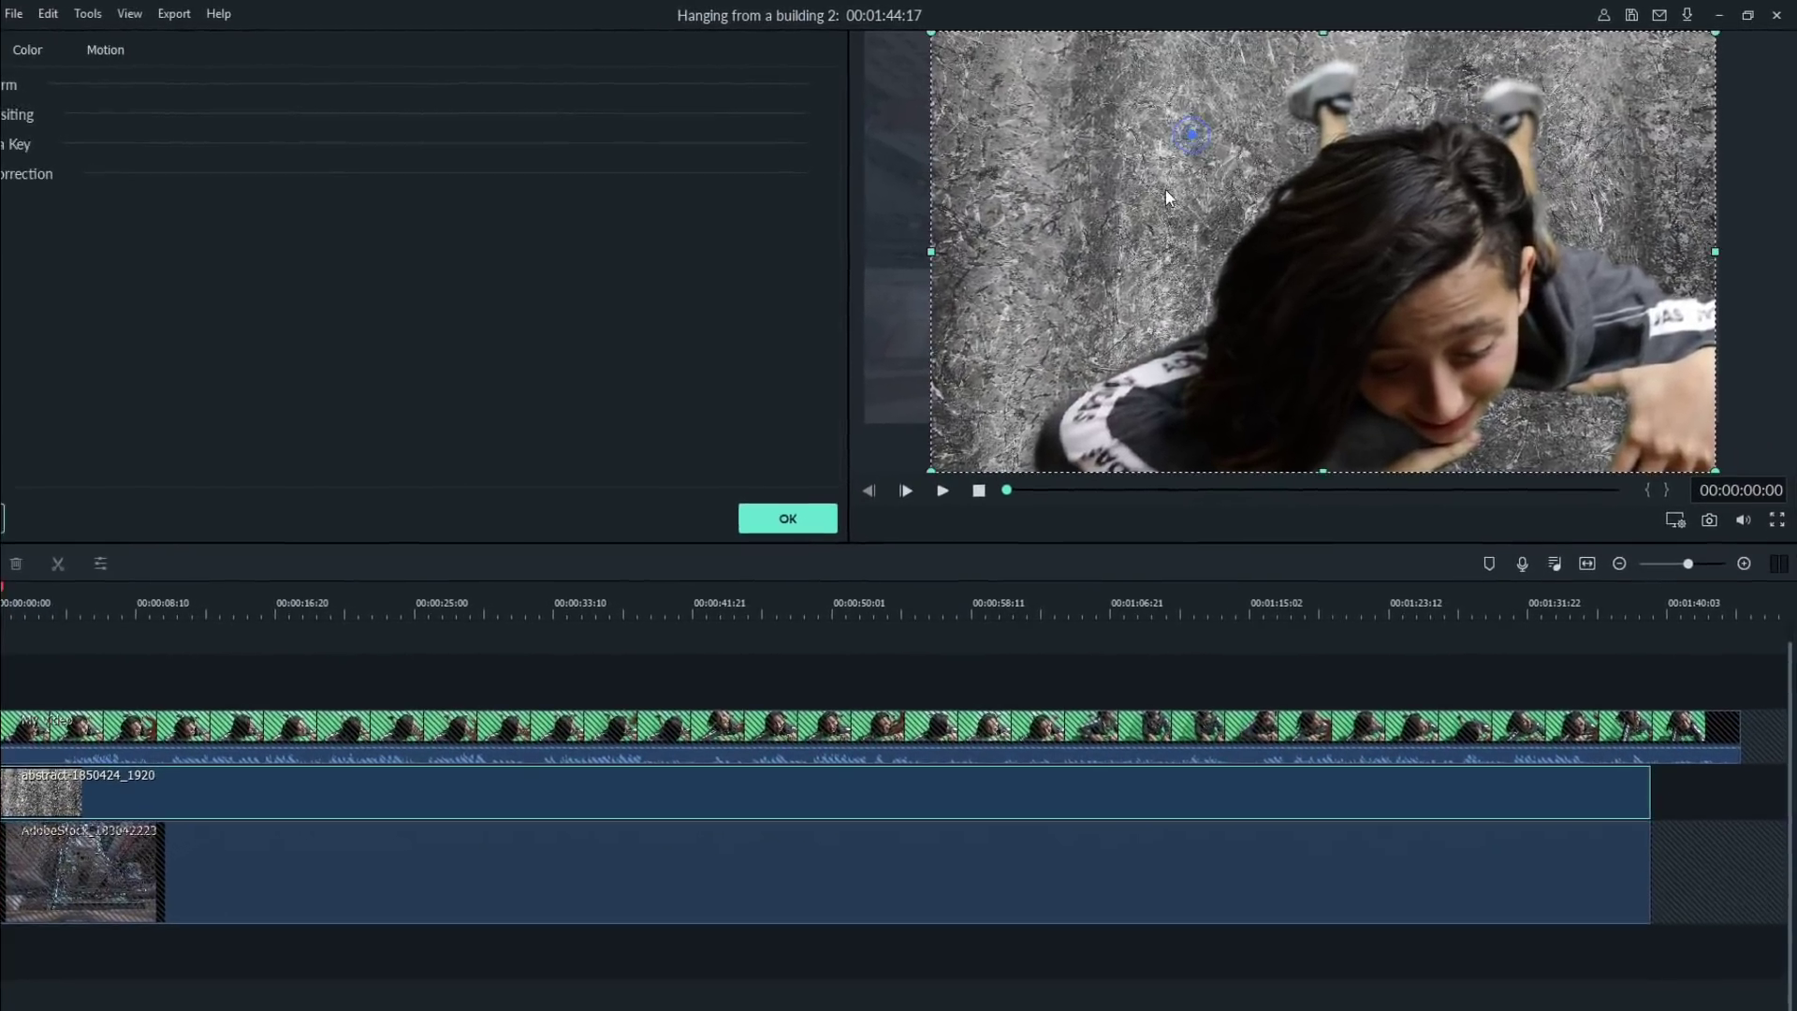
drag(1182, 178, 1132, 484)
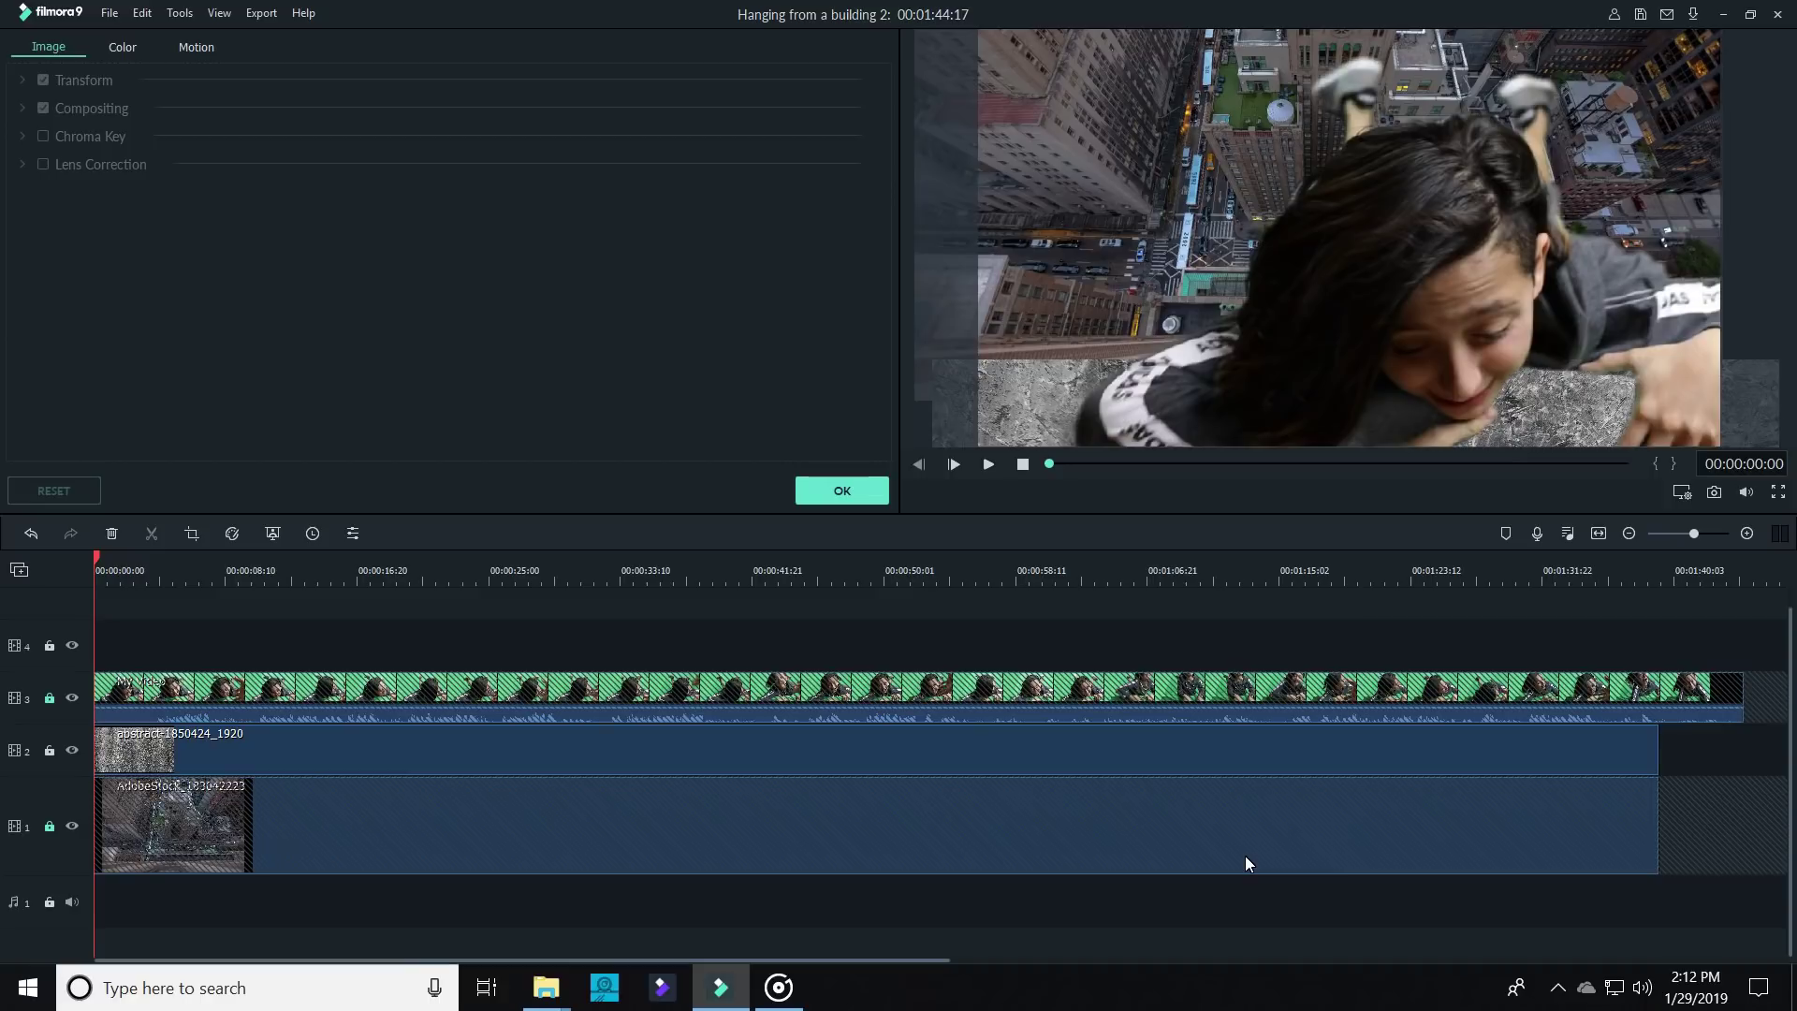
Step: Apply the 007 Series 3D LUT to the child clip
click(827, 487)
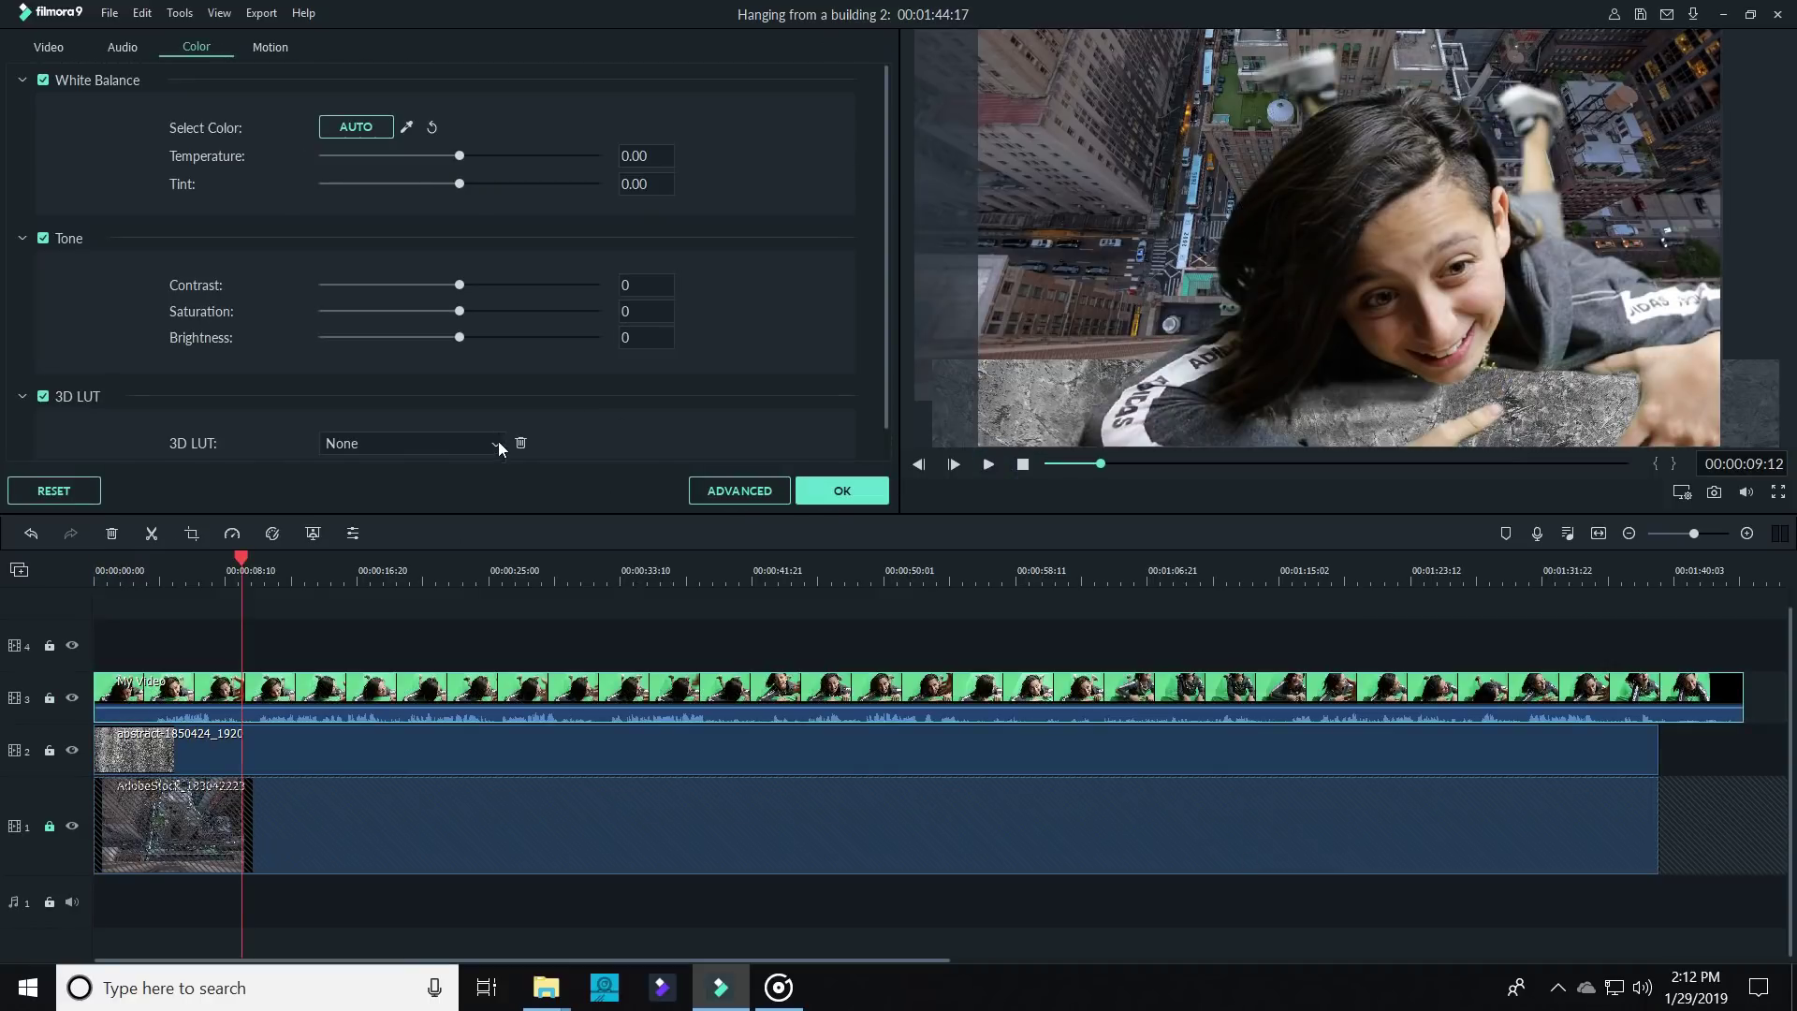
click(498, 446)
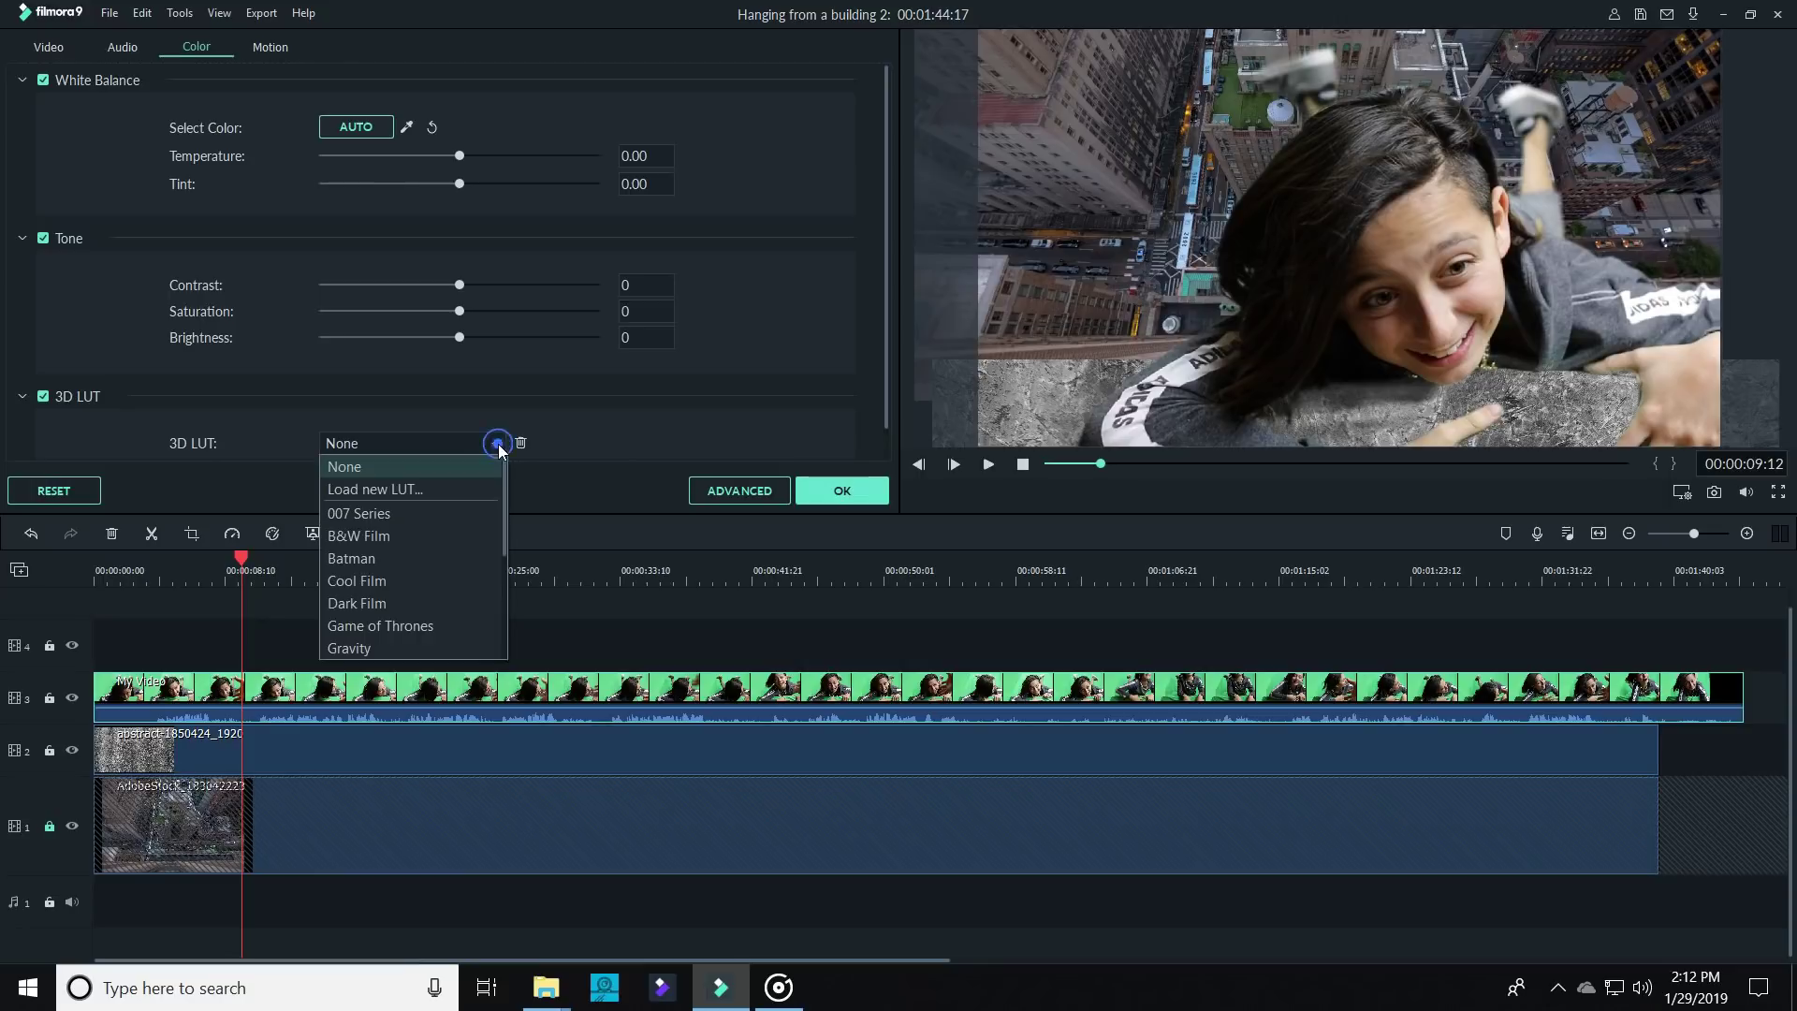
click(438, 511)
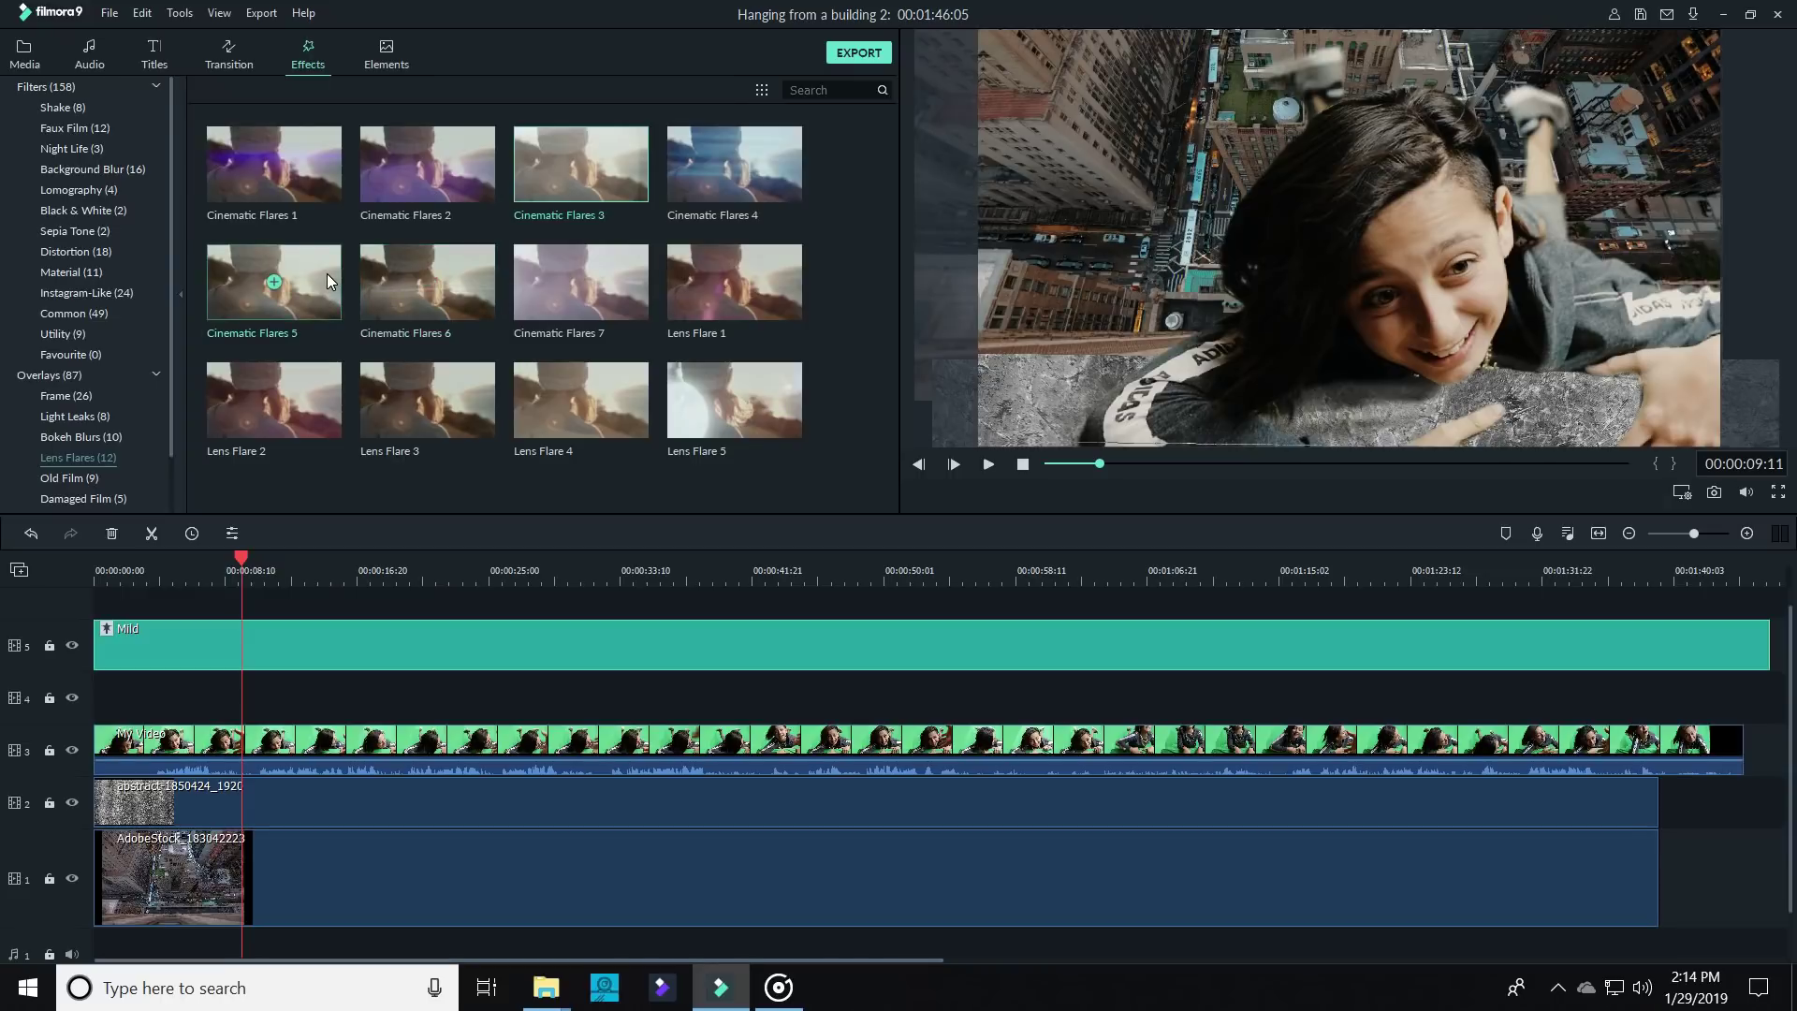
Step: Stretch a Cinematic Flares 5 overlay across the video with lowered Alpha, and import Distant_Dog_Barking
drag(327, 273, 265, 467)
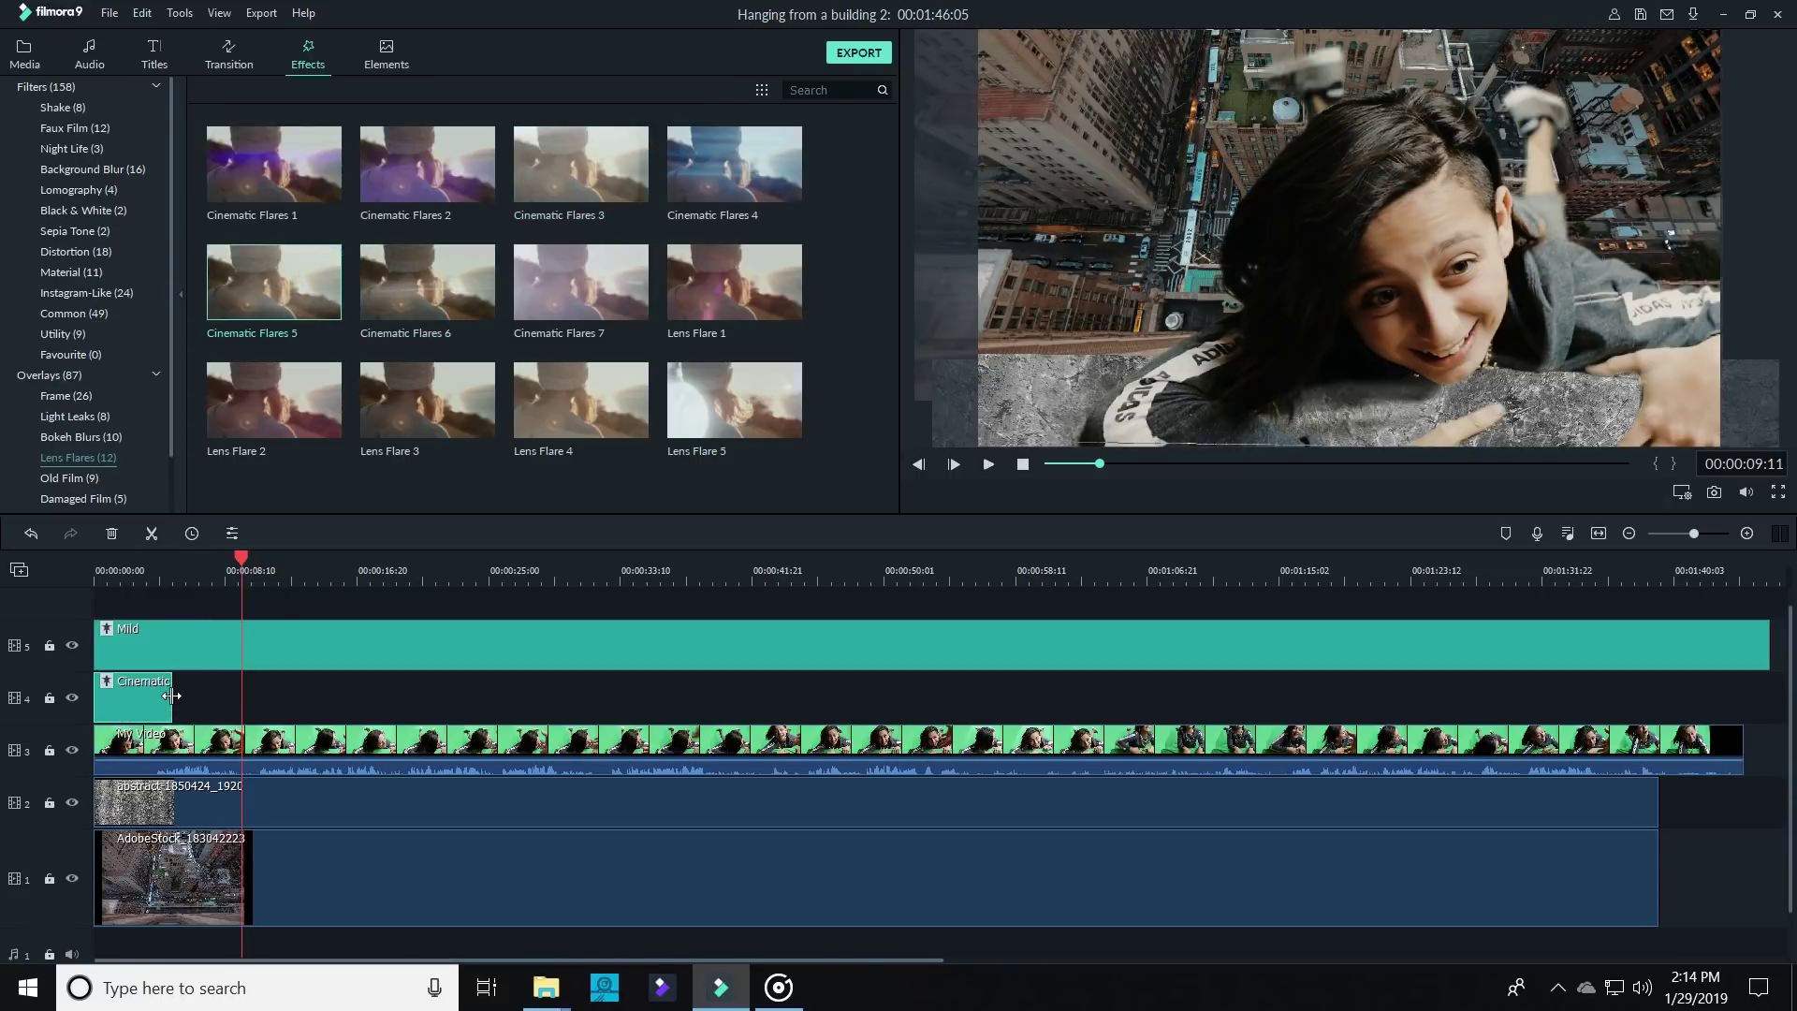
drag(719, 704, 1744, 697)
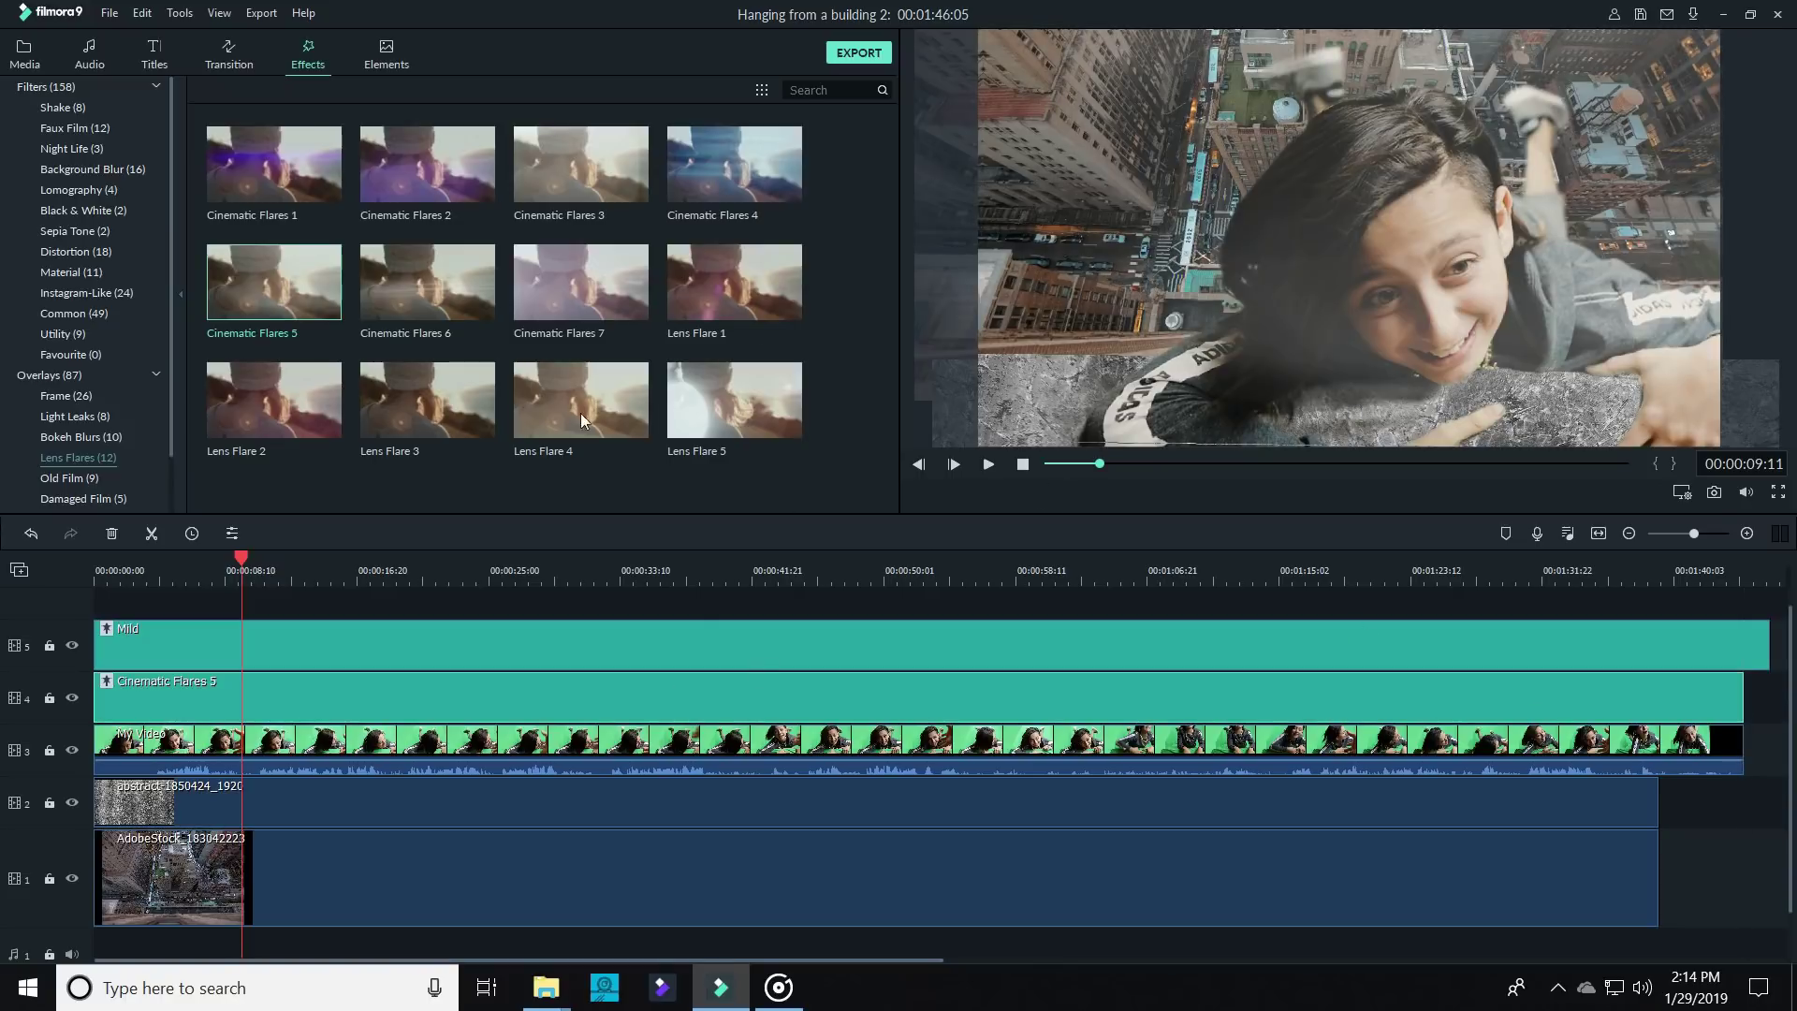
double_click(598, 684)
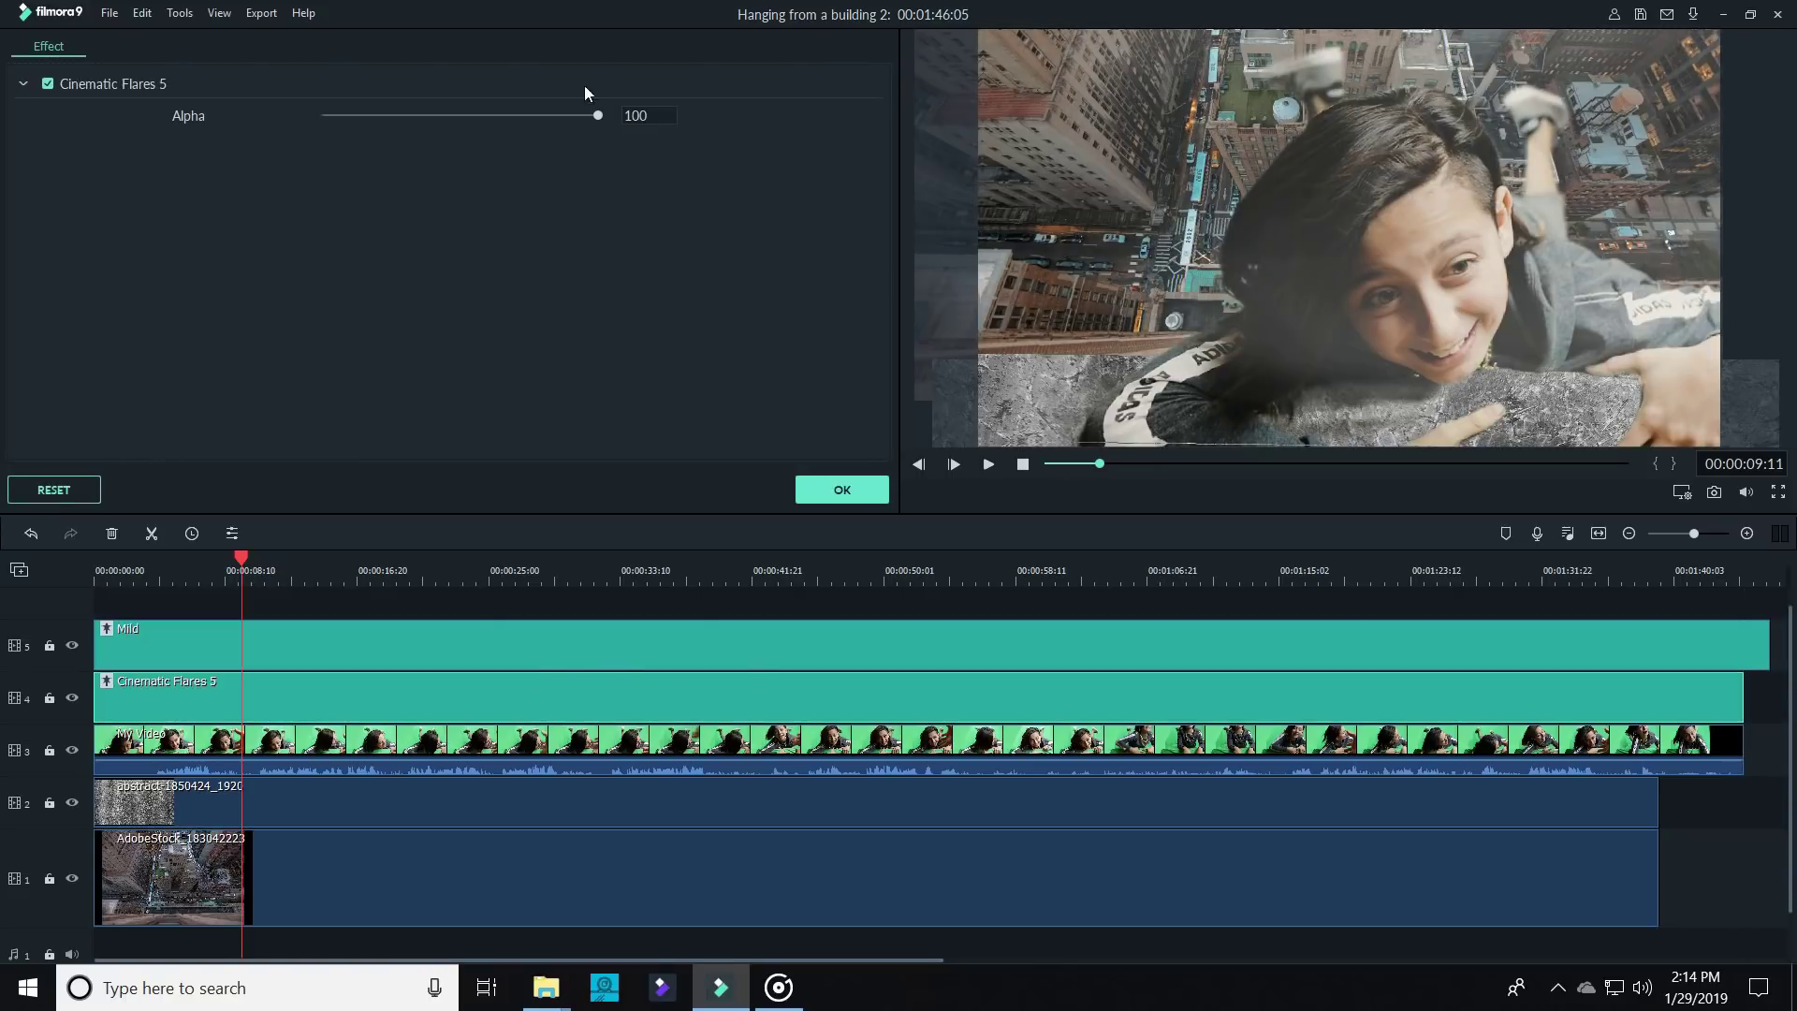
drag(598, 116, 441, 120)
key(ctrl+i)
double_click(304, 165)
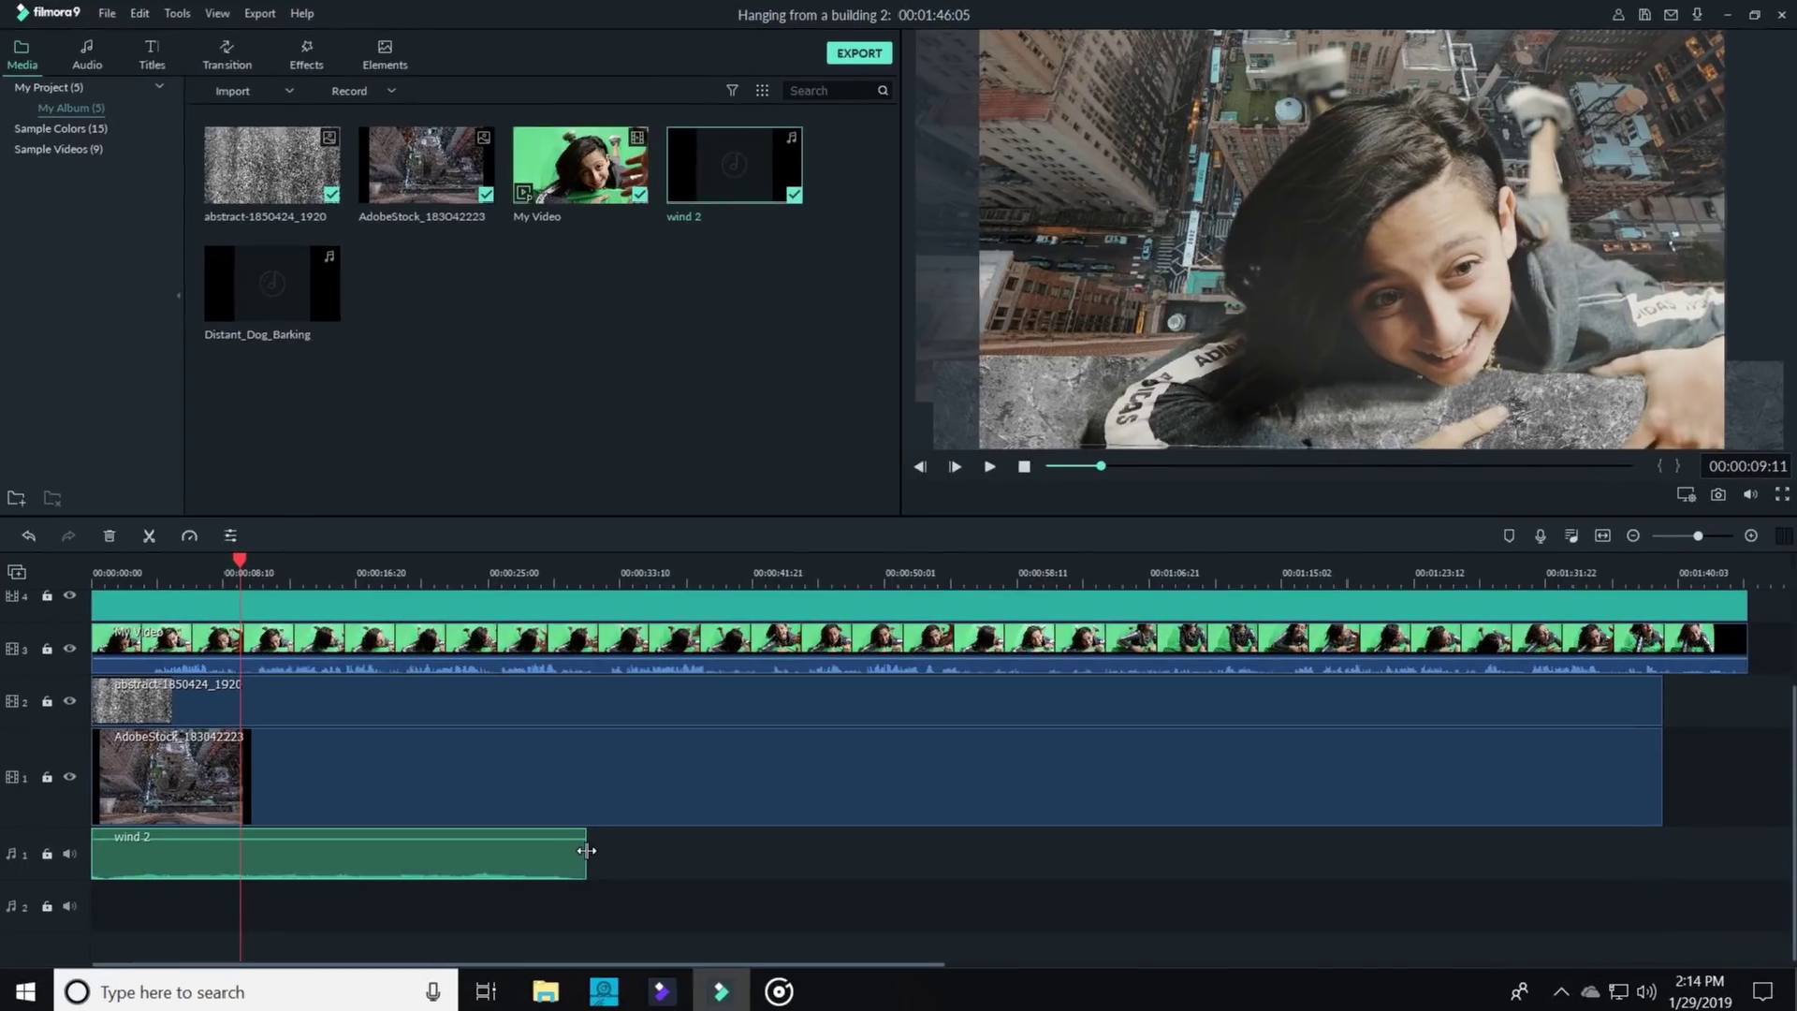
Step: Copy the wind 2 clip on audio track 1 and paste repeats after it
right_click(363, 843)
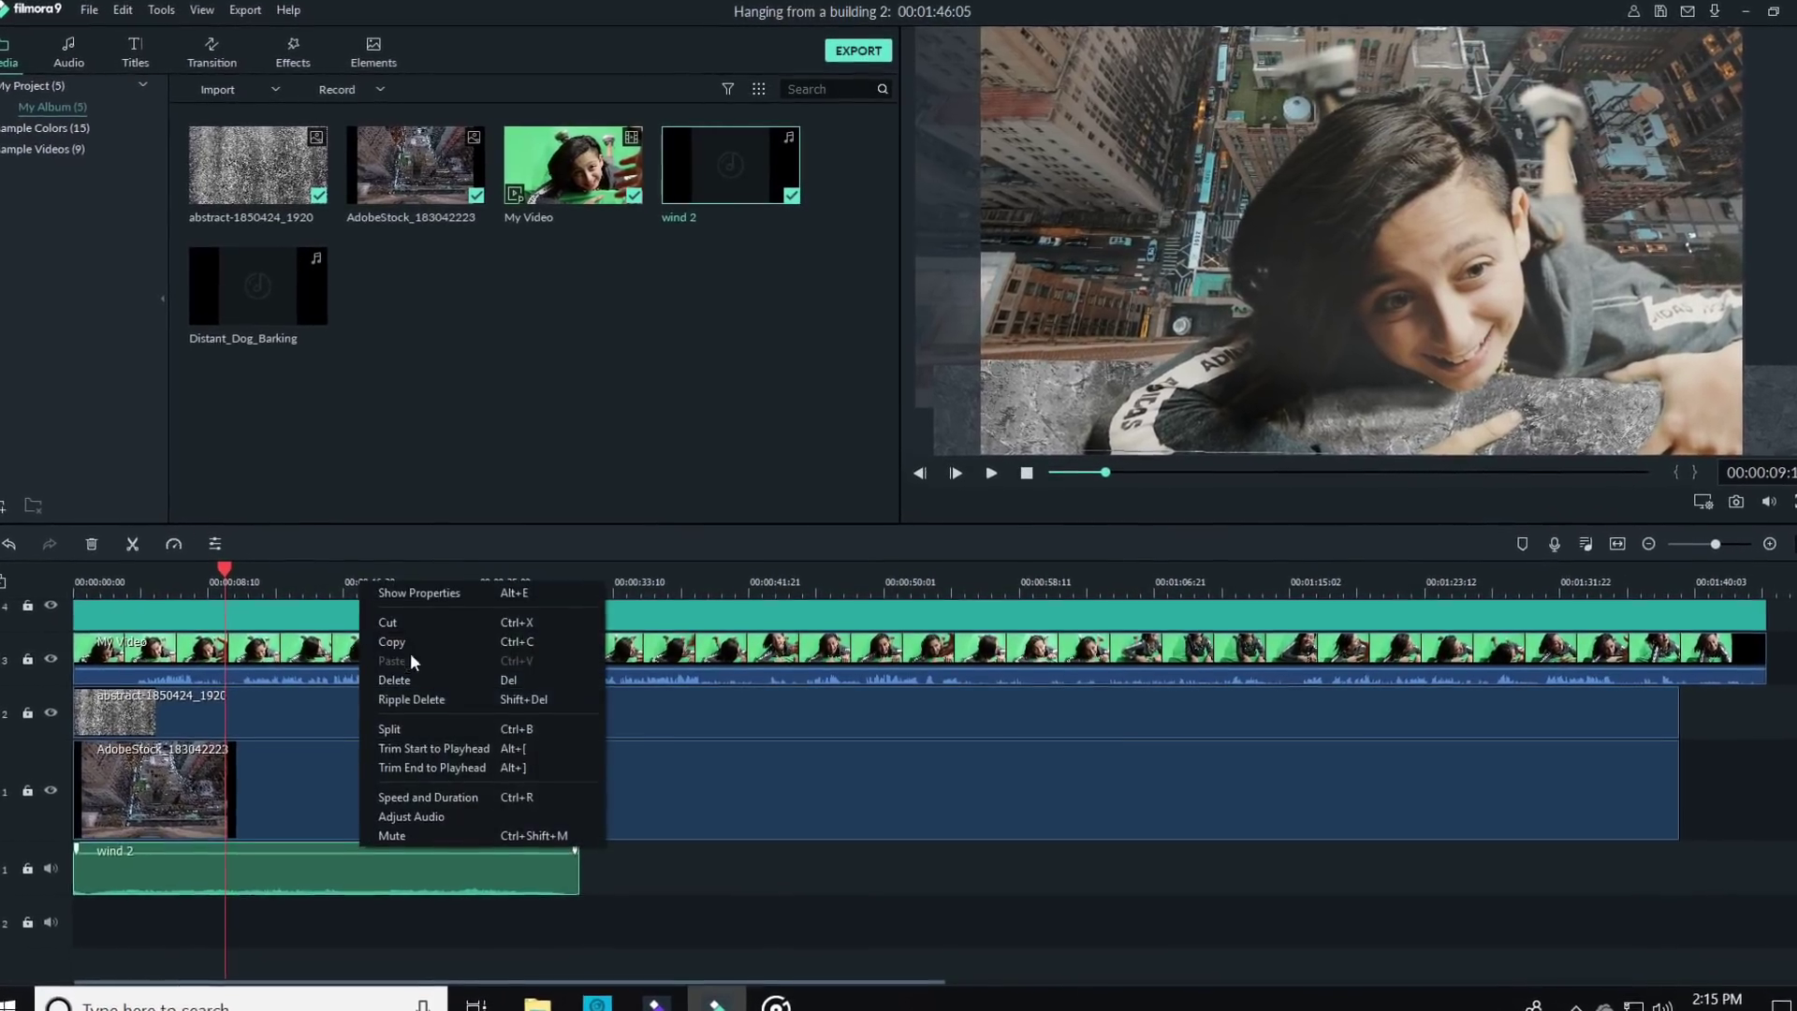
click(410, 642)
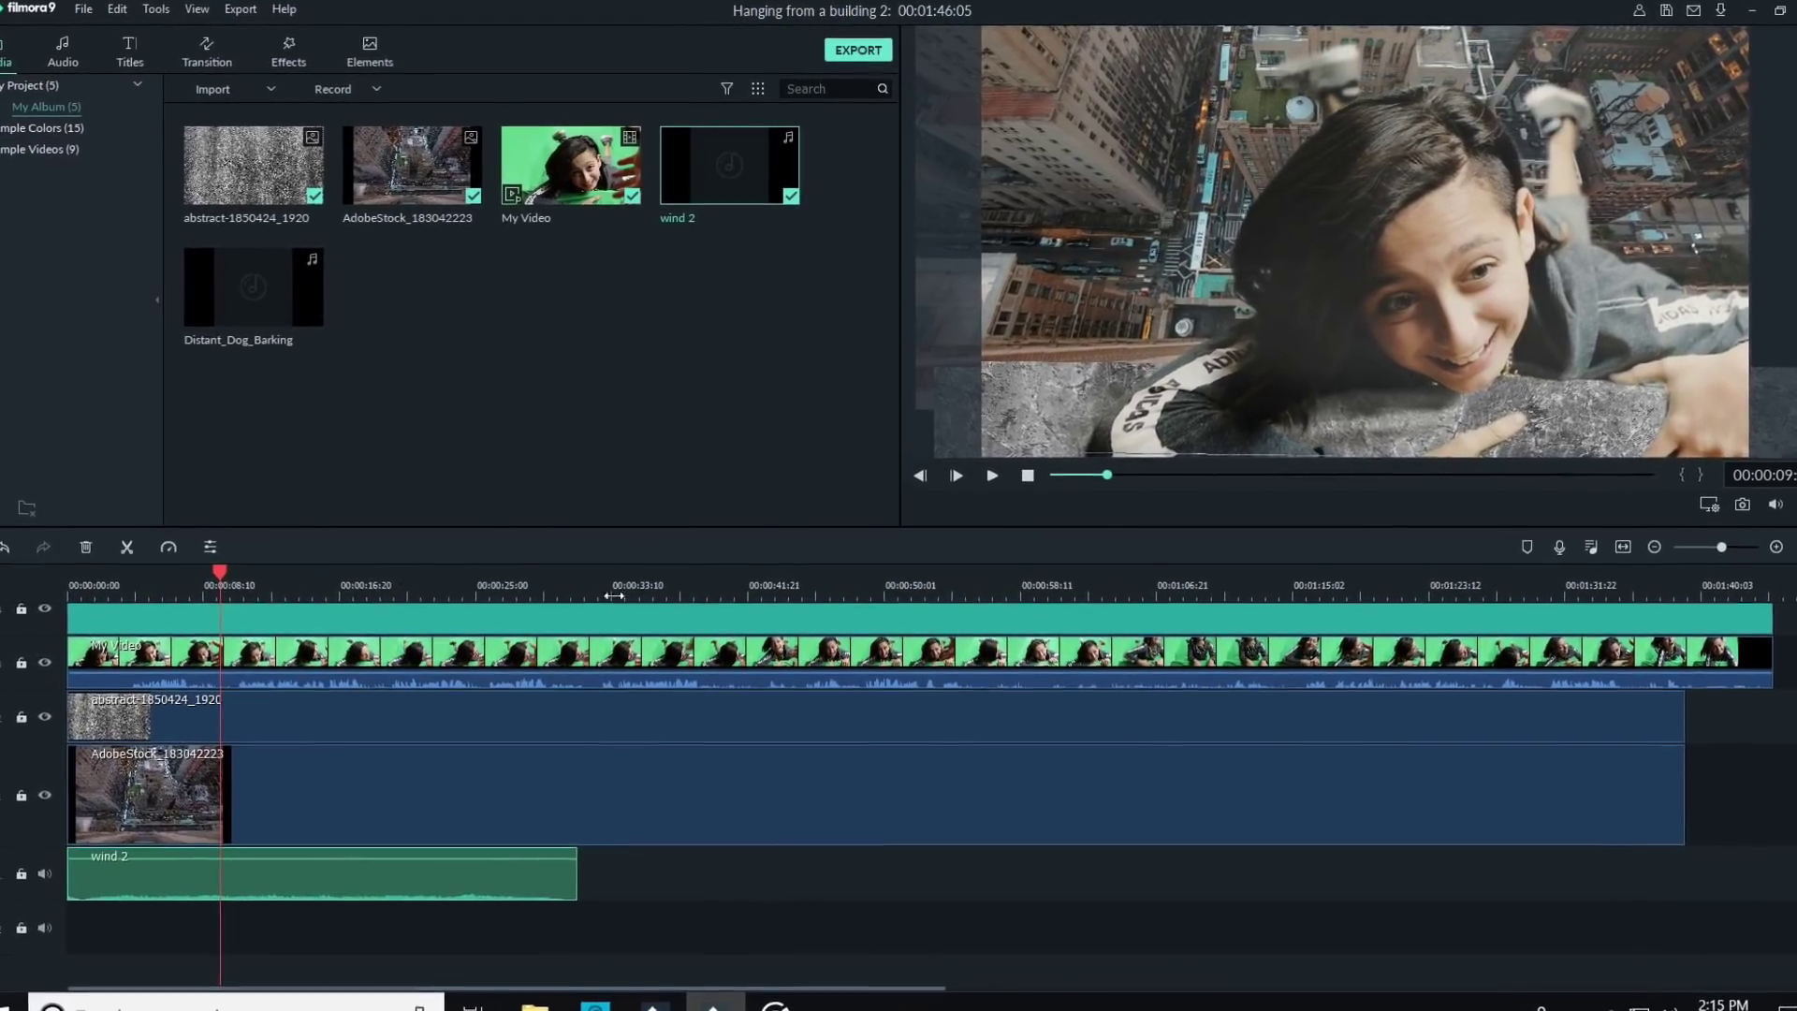
click(626, 584)
right_click(676, 901)
click(717, 726)
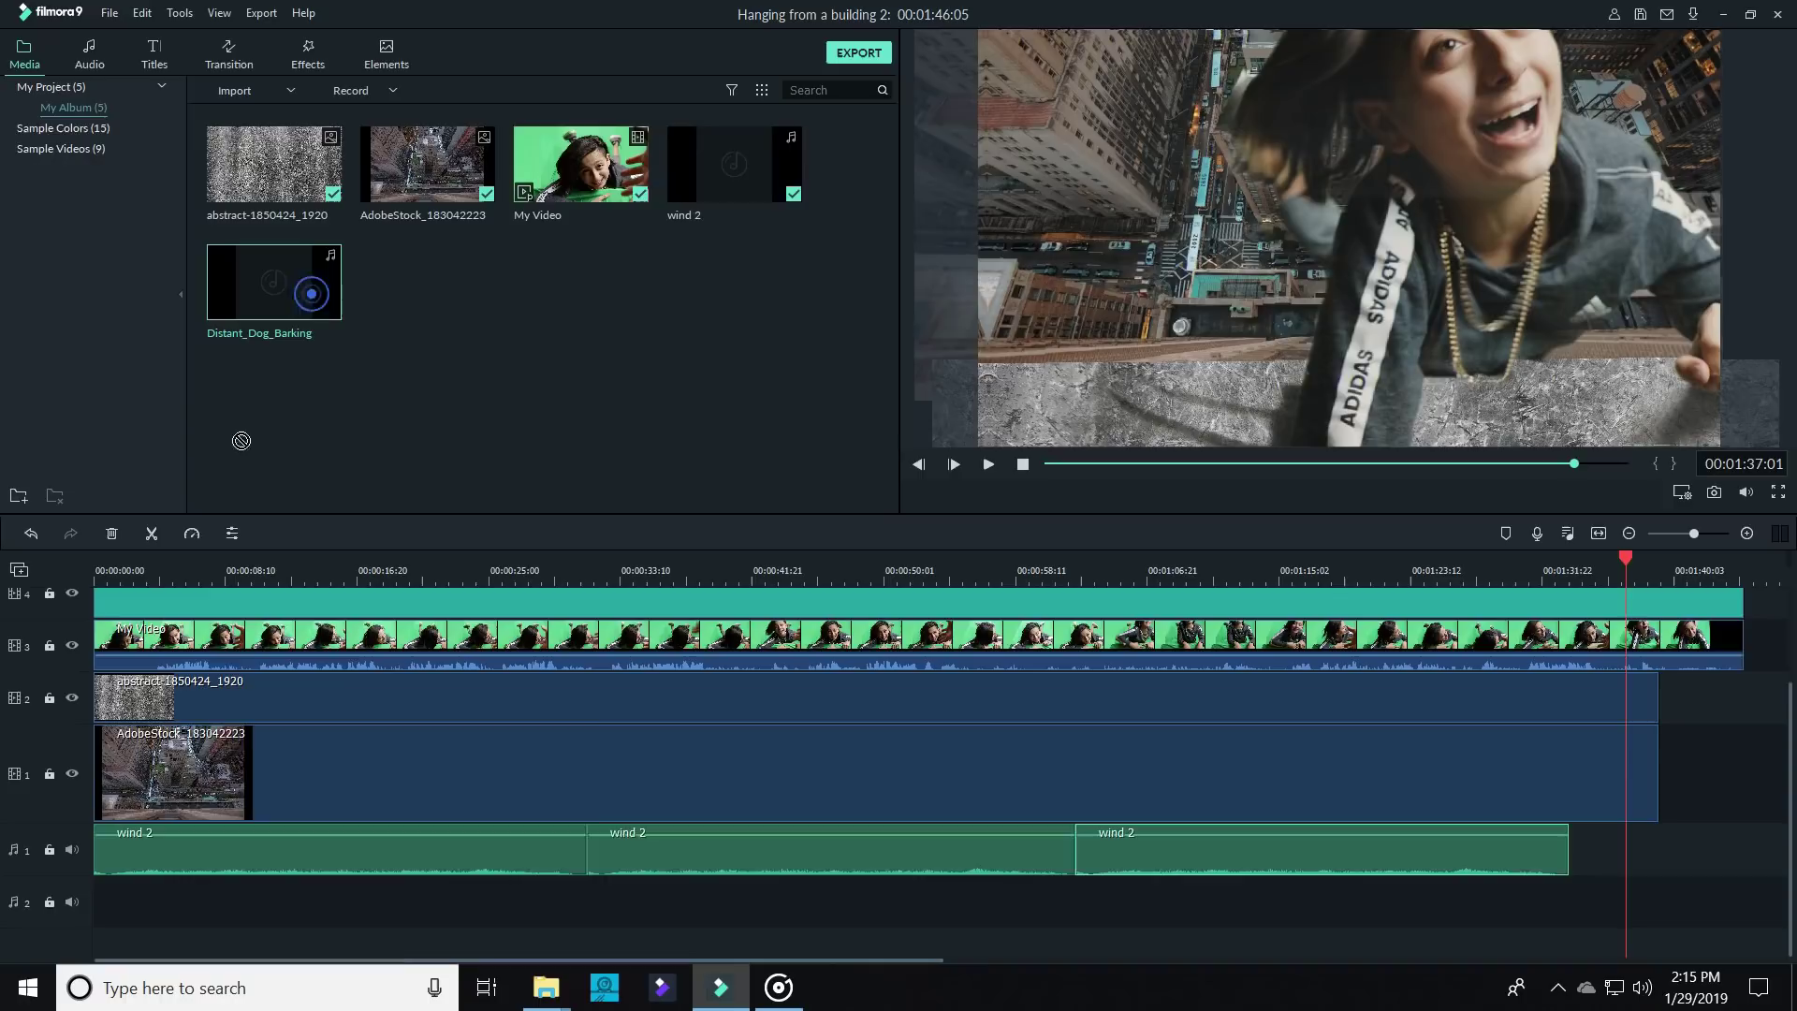
Step: Put two back-to-back Distant_Dog_Barking clips on audio track 2, then play the composite
drag(94, 917, 94, 918)
right_click(630, 898)
key(Escape)
click(1019, 726)
right_click(1033, 721)
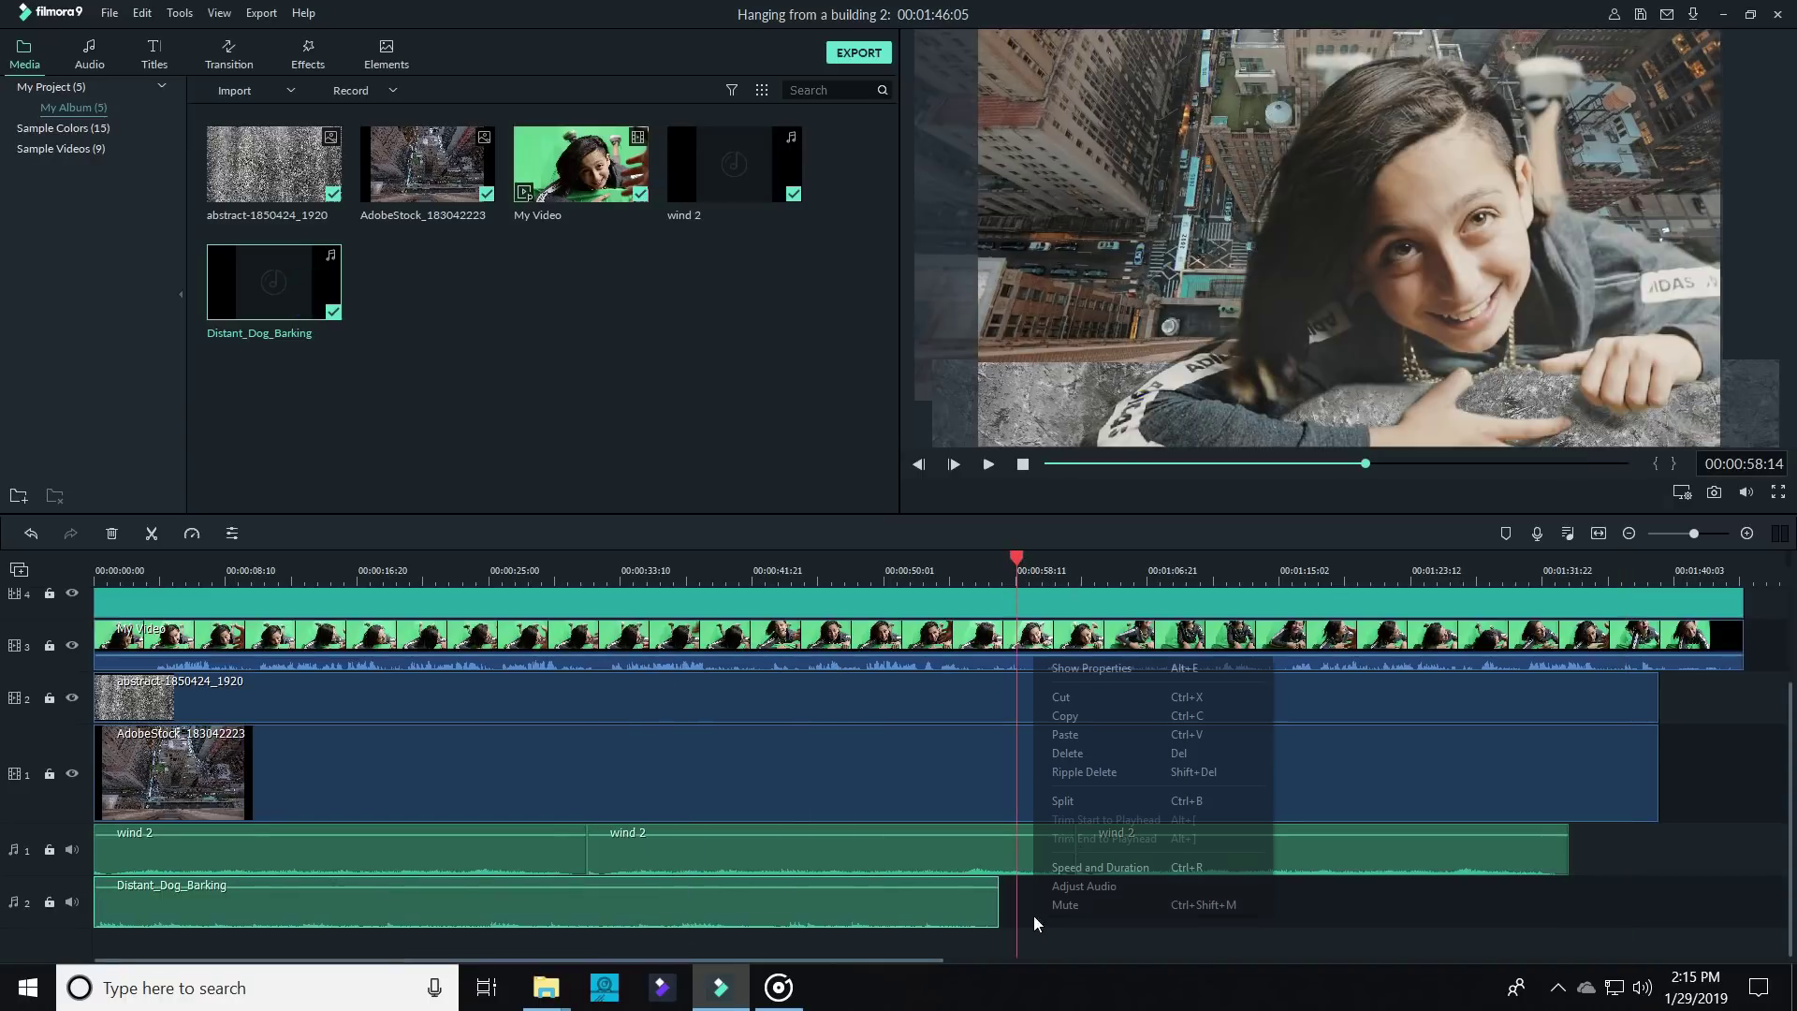
click(1070, 756)
click(577, 571)
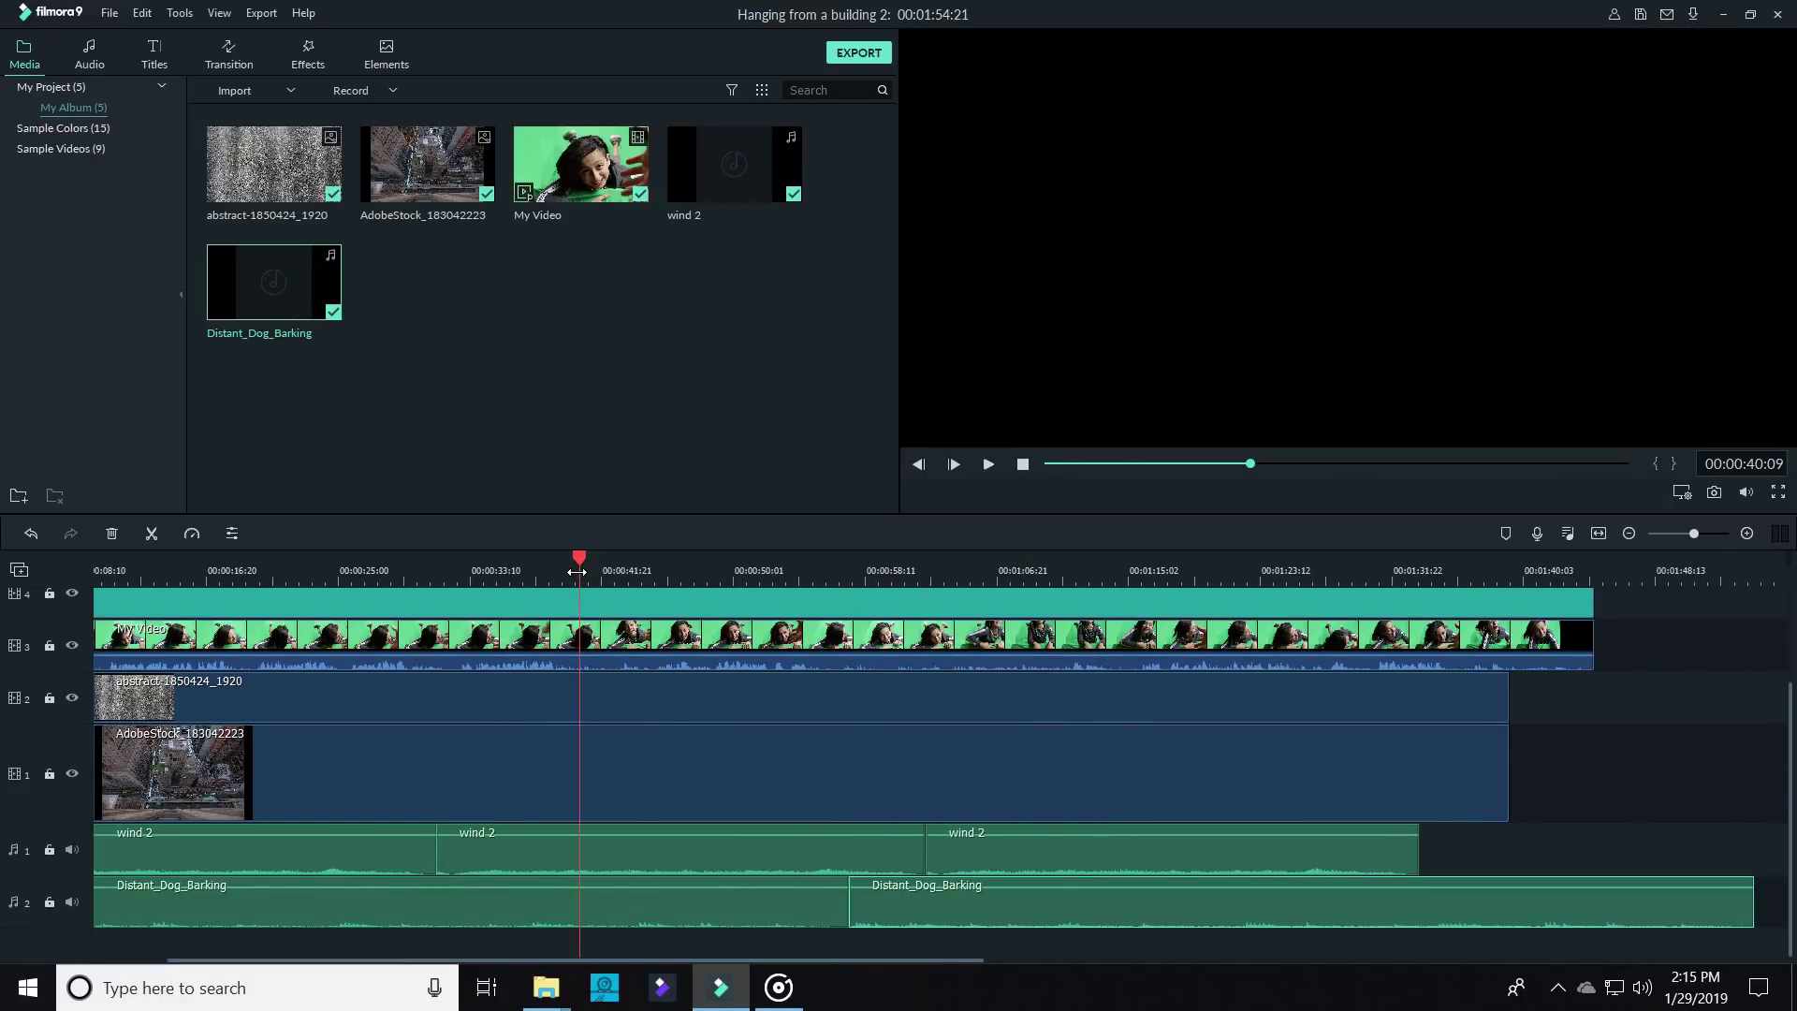
key(space)
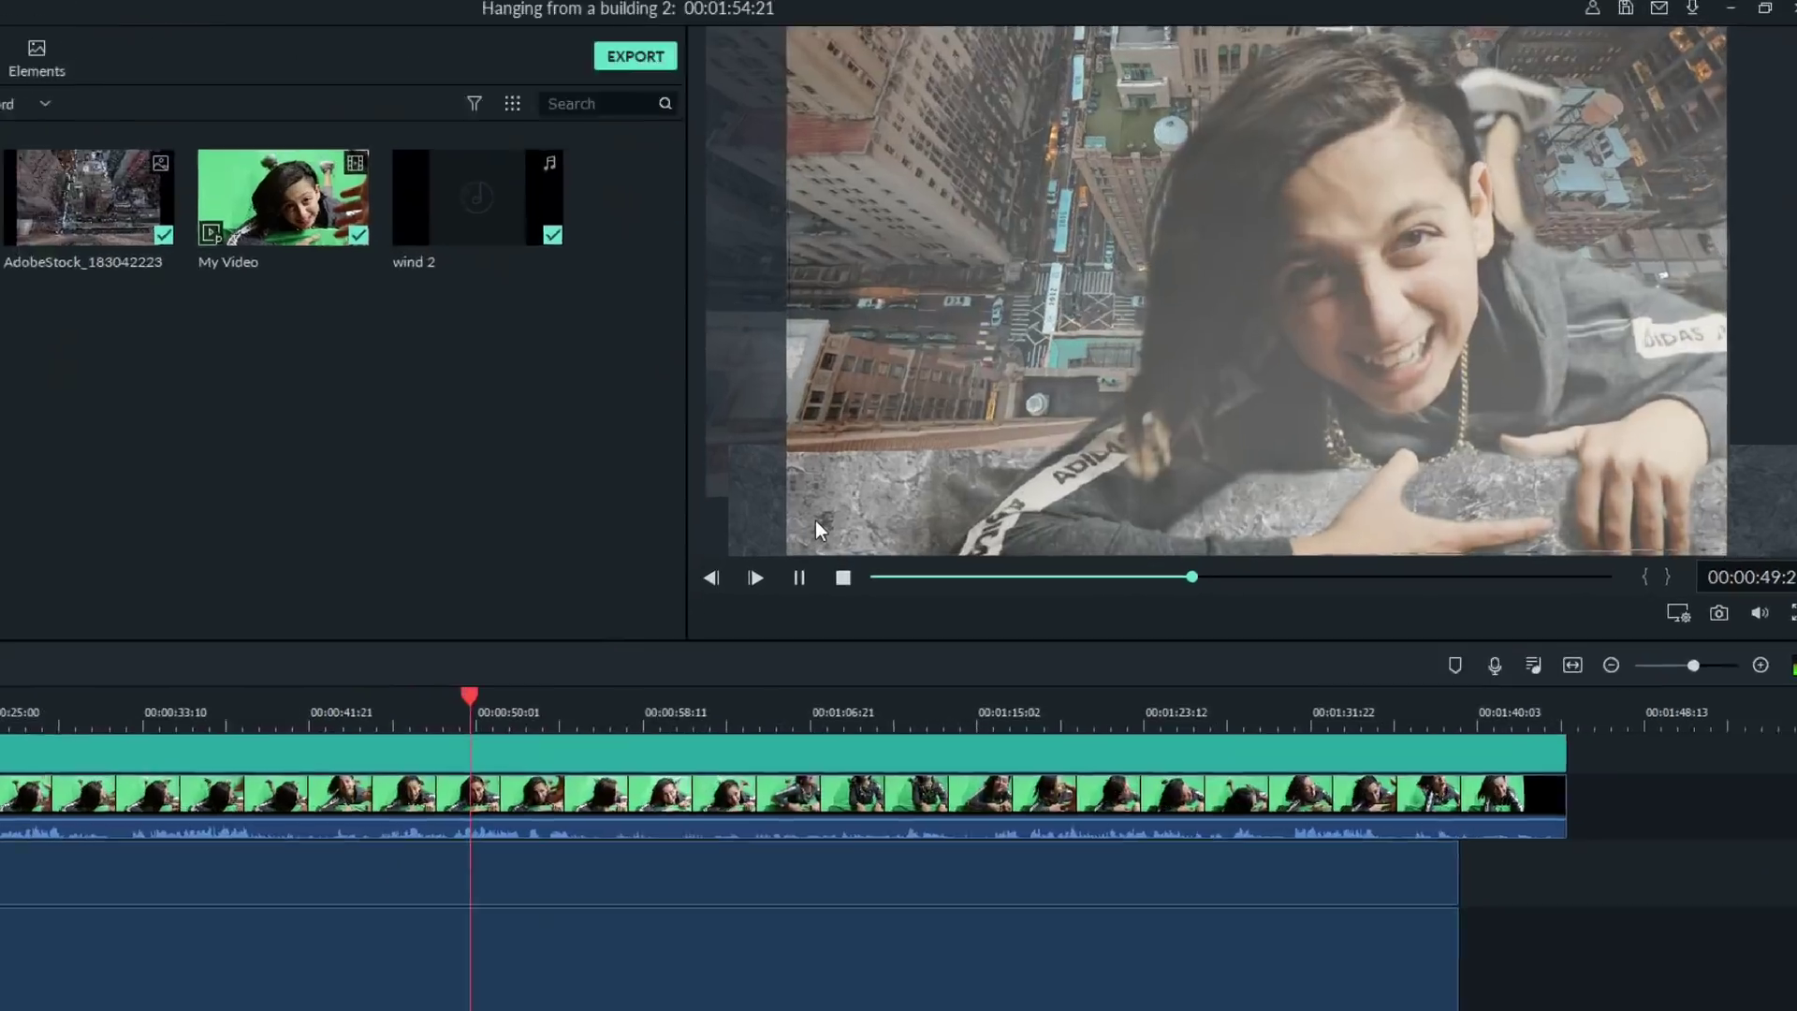